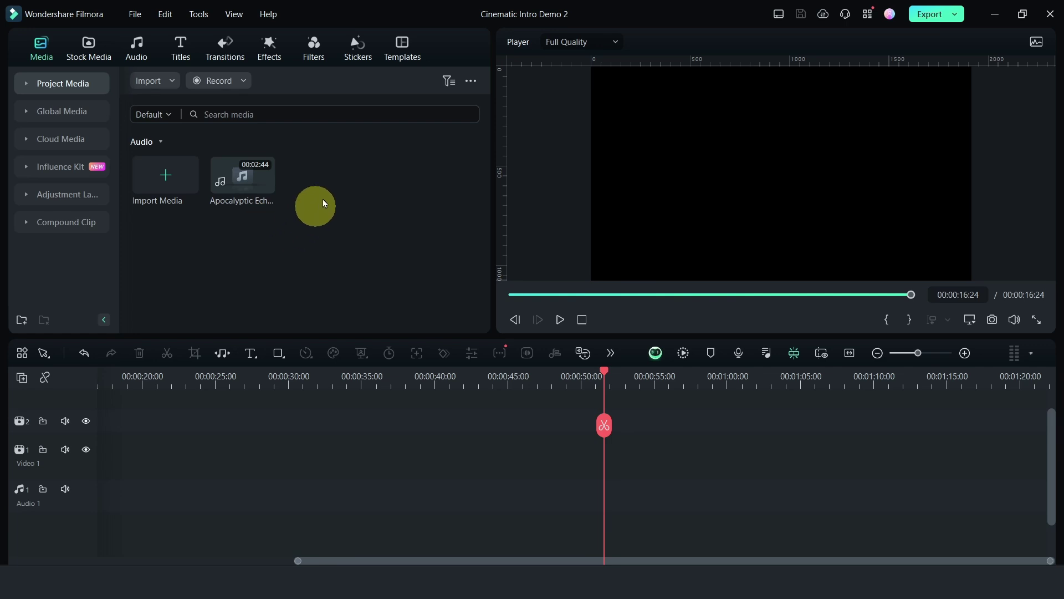
- Search the Titles library for 'grunge metal production'
{"action": "left_click", "coordinate": [182, 56]}
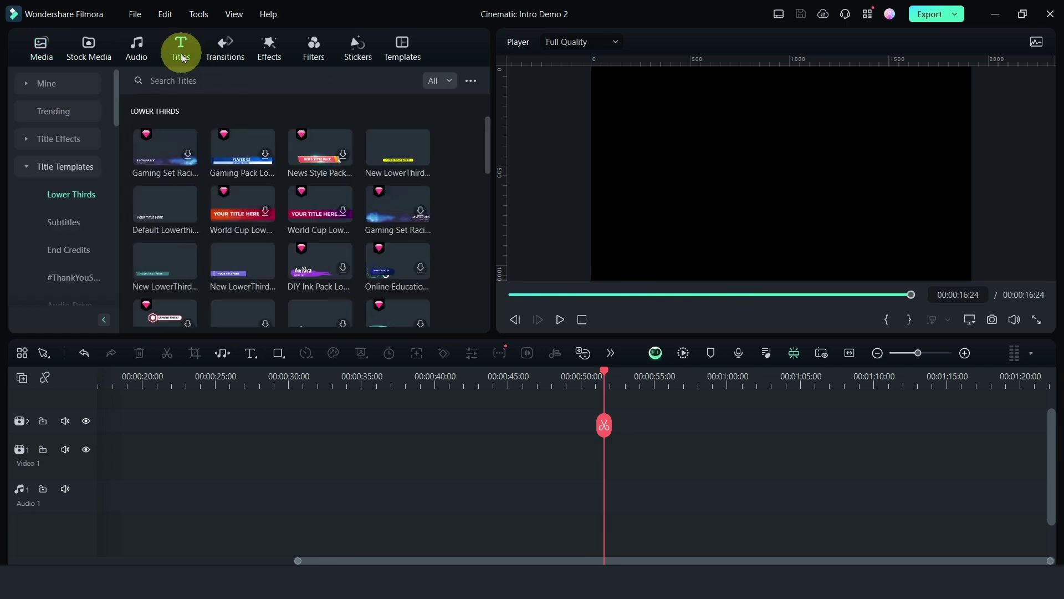
{"action": "left_click", "coordinate": [174, 80]}
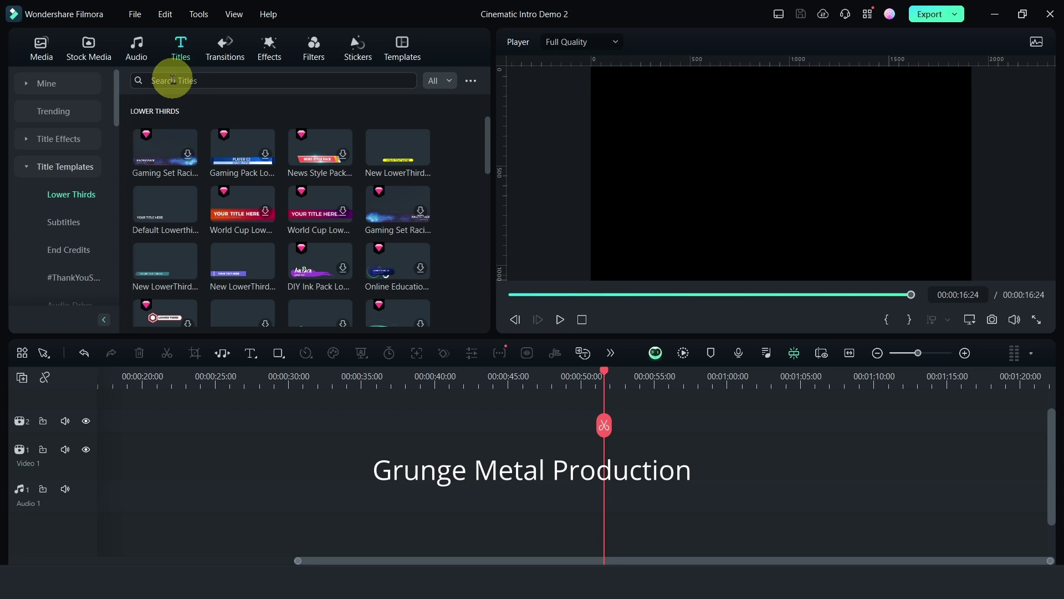
{"action": "type", "text": "grunge met"}
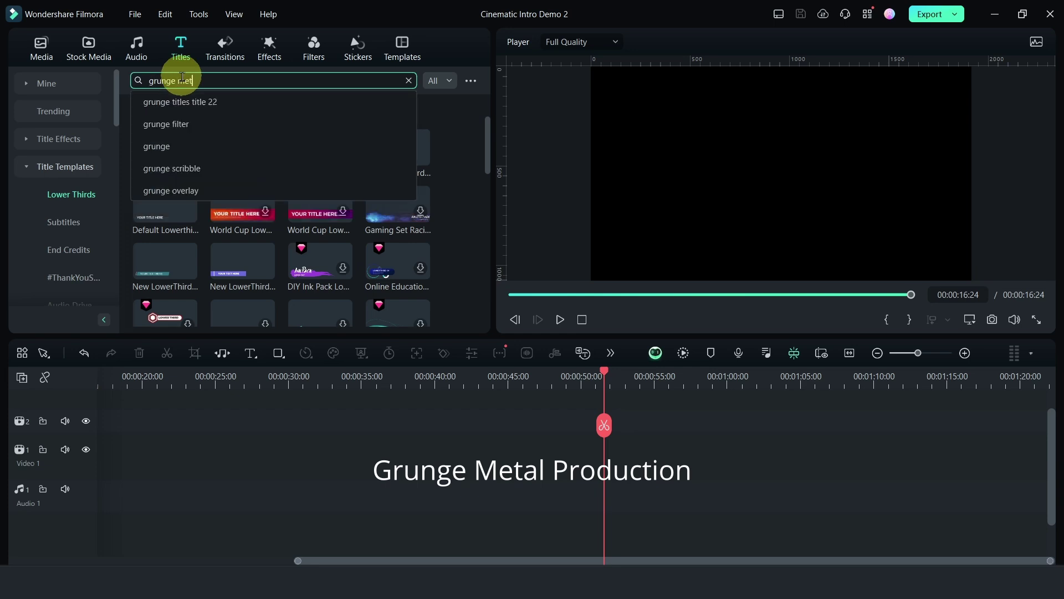
{"action": "type", "text": "al productio"}
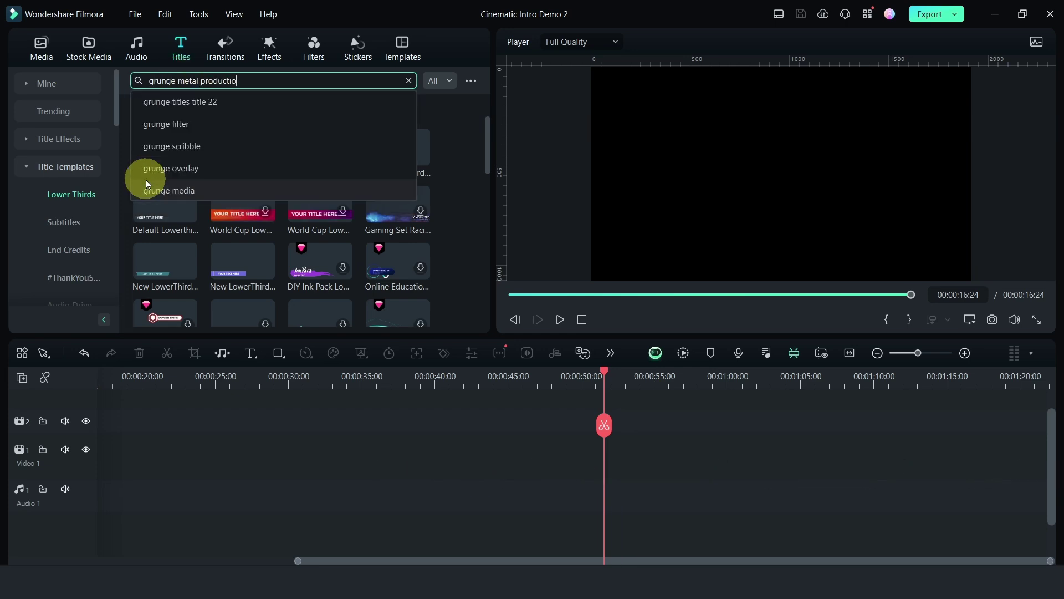
{"action": "type", "text": "n"}
{"action": "key", "text": "Return"}
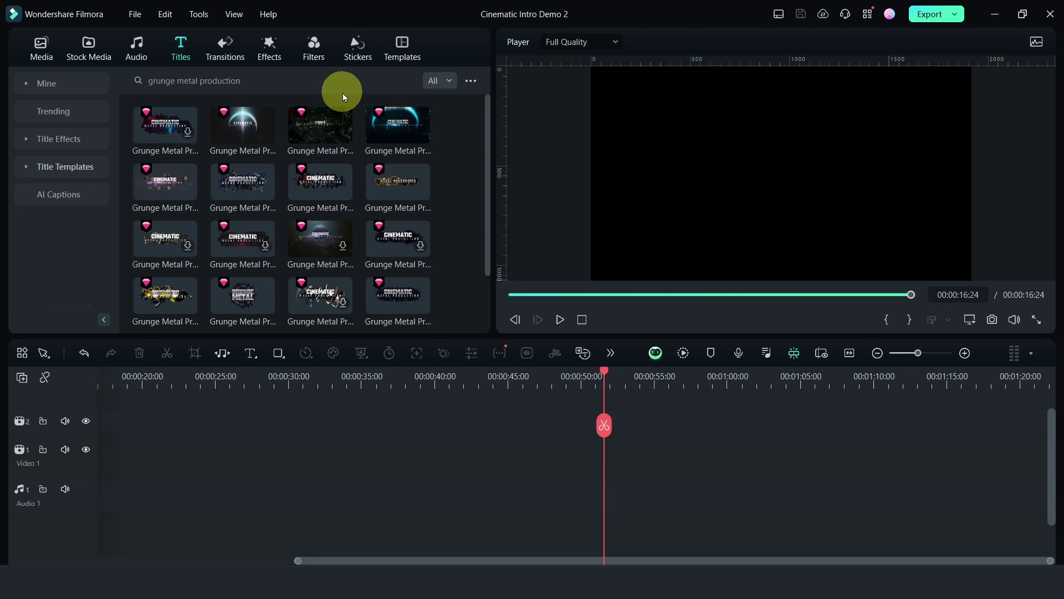
- Preview the Grunge Metal Production templates, settling on the last one
{"action": "left_click", "coordinate": [233, 137]}
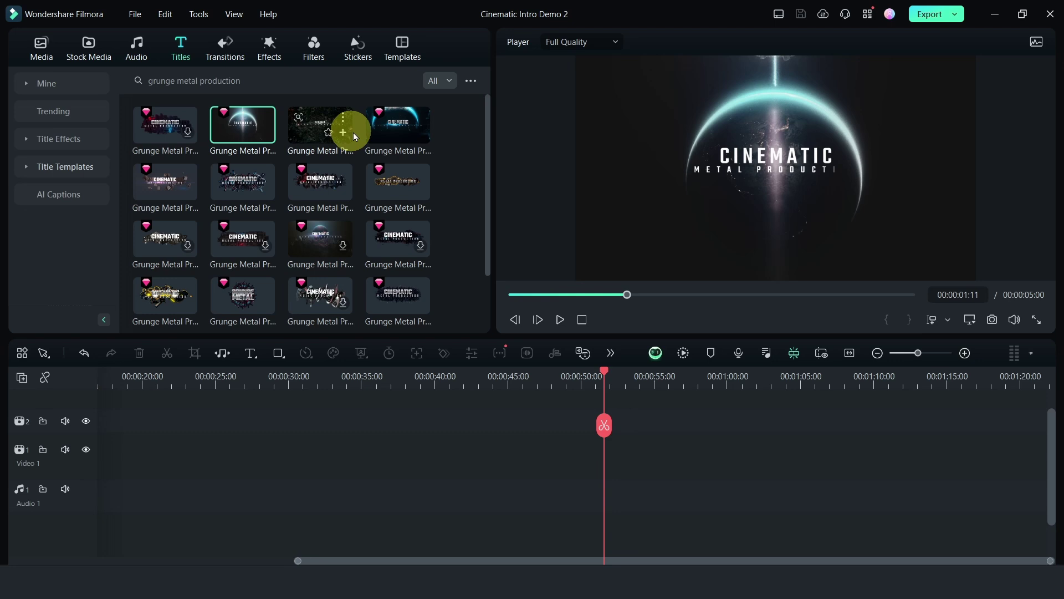
{"action": "mouse_move", "coordinate": [382, 137]}
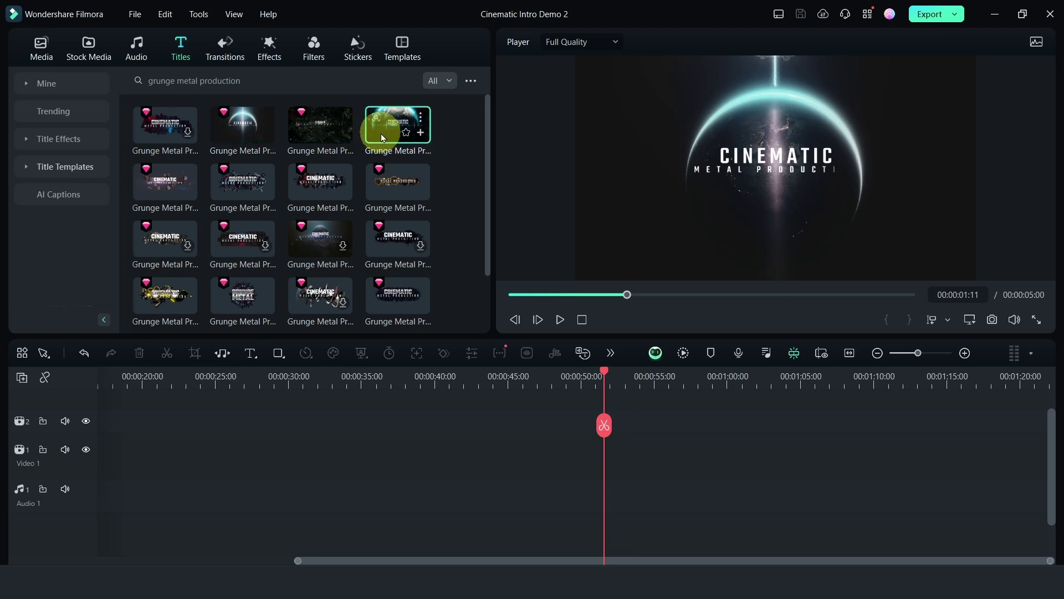
{"action": "left_click", "coordinate": [384, 138]}
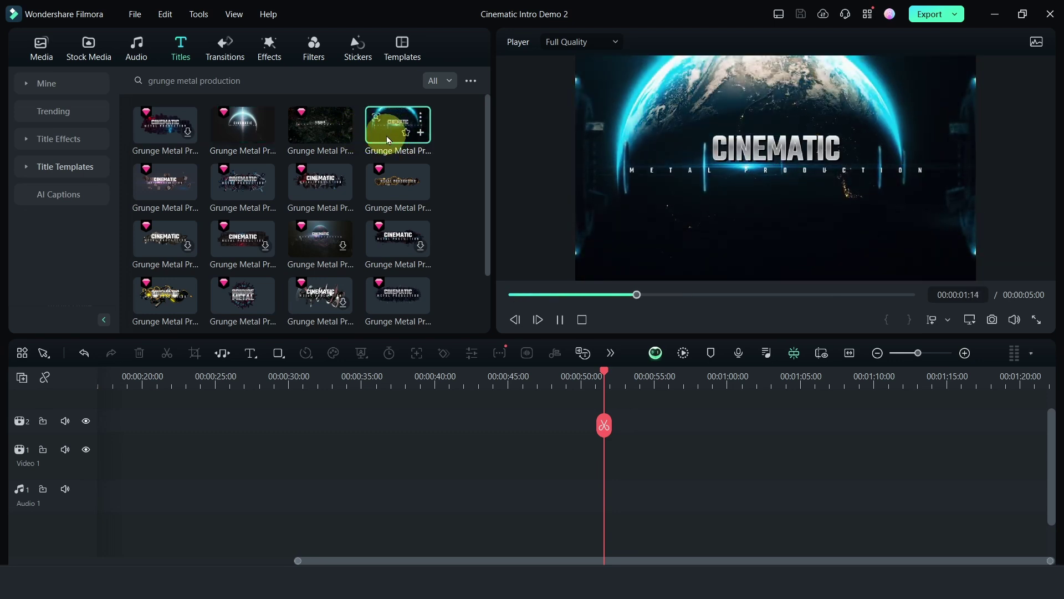
{"action": "left_click", "coordinate": [387, 140]}
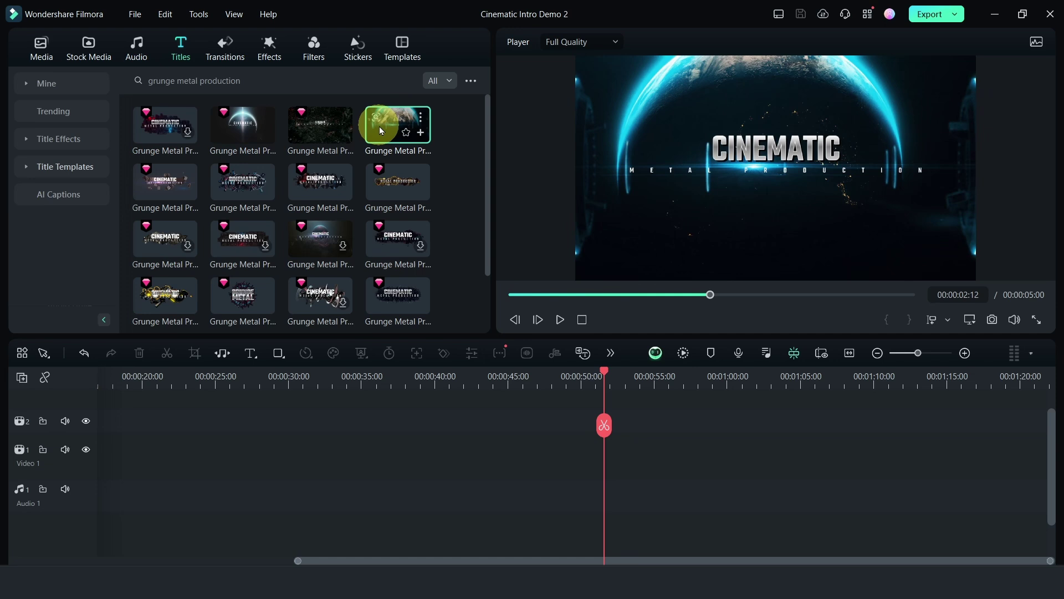
{"action": "left_click", "coordinate": [483, 327]}
{"action": "left_click", "coordinate": [388, 297]}
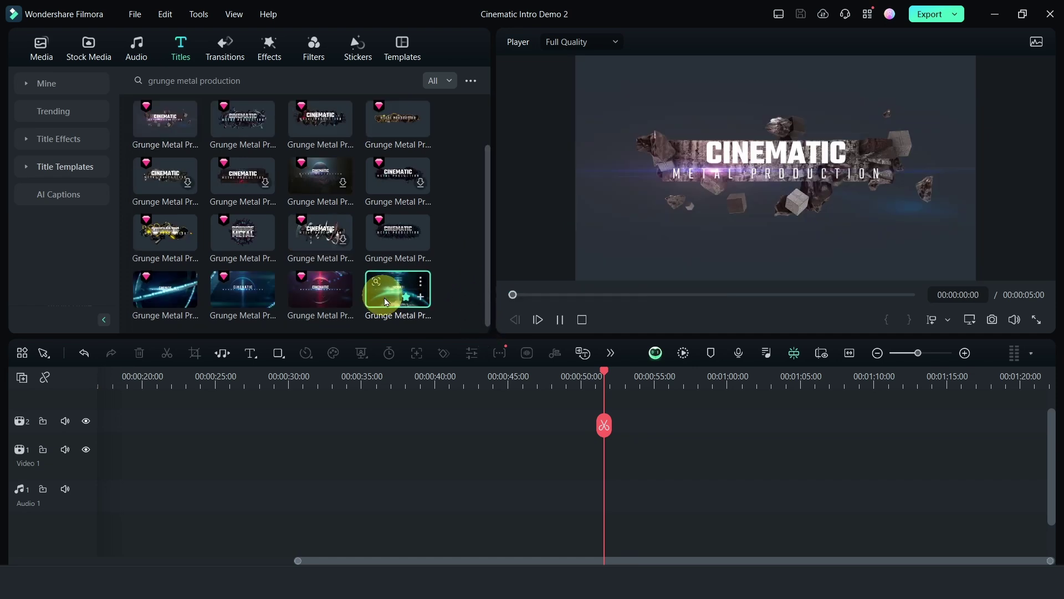
{"action": "left_click", "coordinate": [400, 392]}
- Place the chosen Grunge Metal template at the start of Video 1 and open its settings
{"action": "left_click_drag", "start_coordinate": [391, 301], "coordinate": [111, 460]}
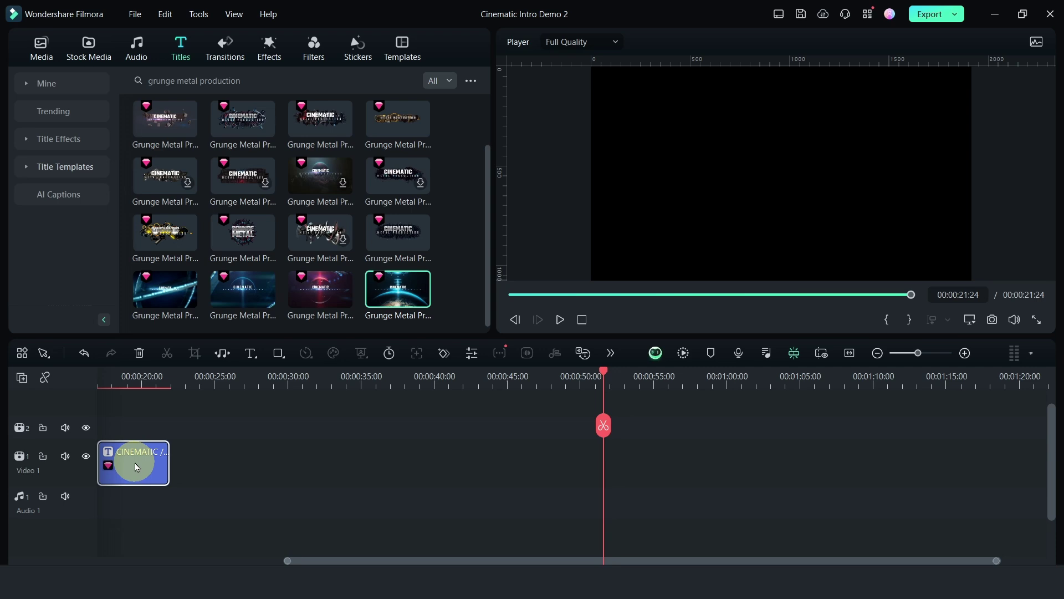
{"action": "double_click", "coordinate": [137, 466]}
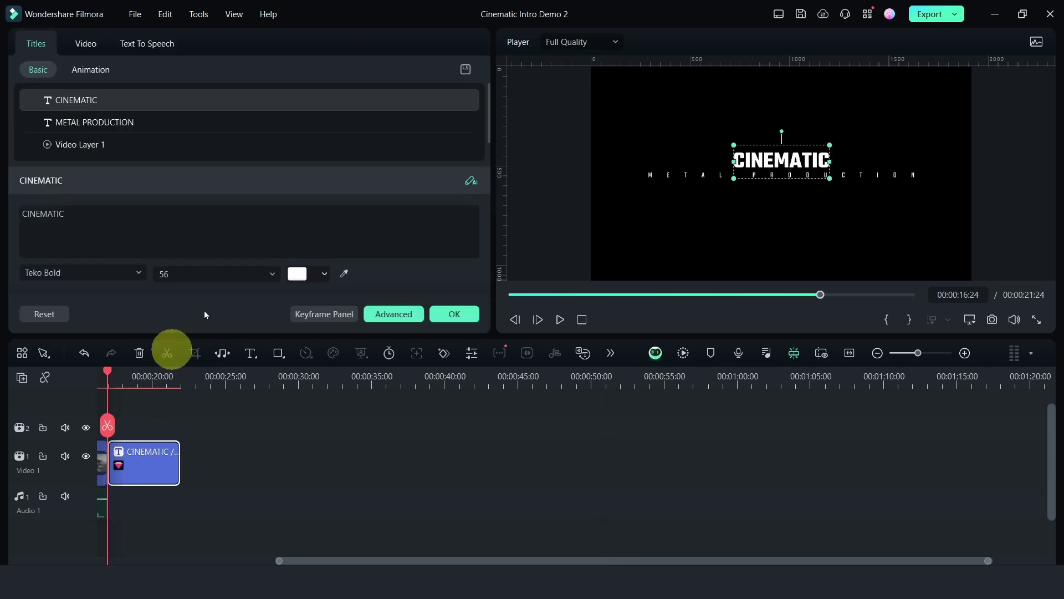
{"action": "key", "text": "space"}
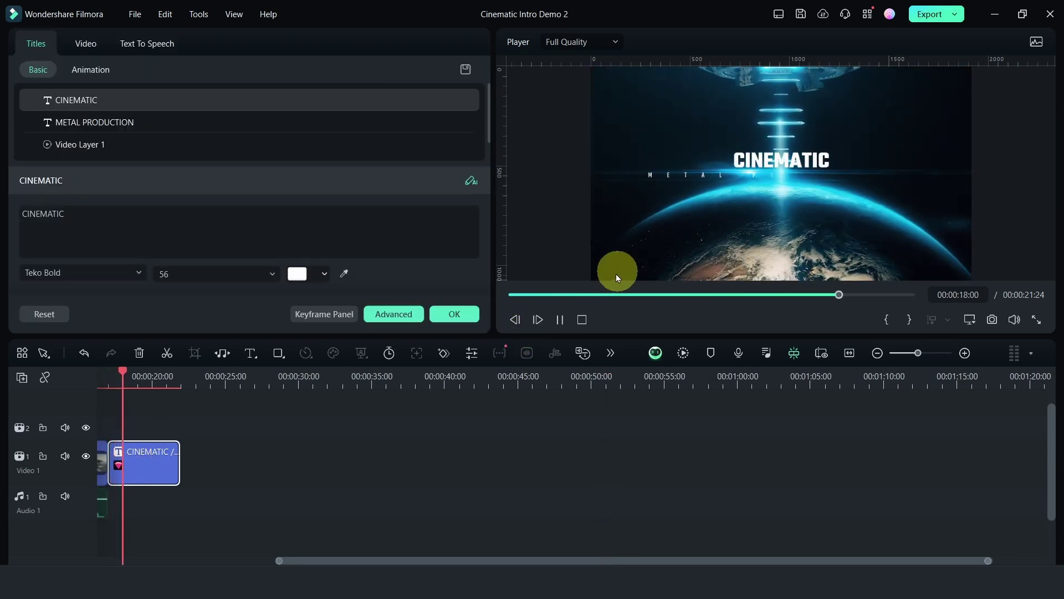
- Delete the CINEMATIC and METAL PRODUCTION text layers from the title
{"action": "left_click", "coordinate": [186, 107]}
{"action": "left_click", "coordinate": [465, 104]}
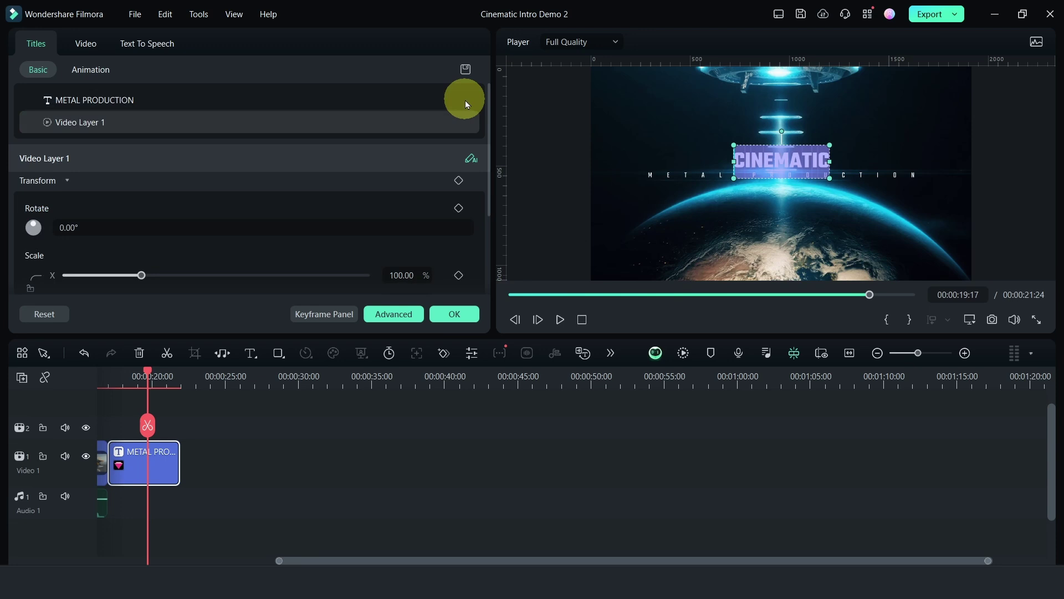
{"action": "left_click", "coordinate": [458, 110]}
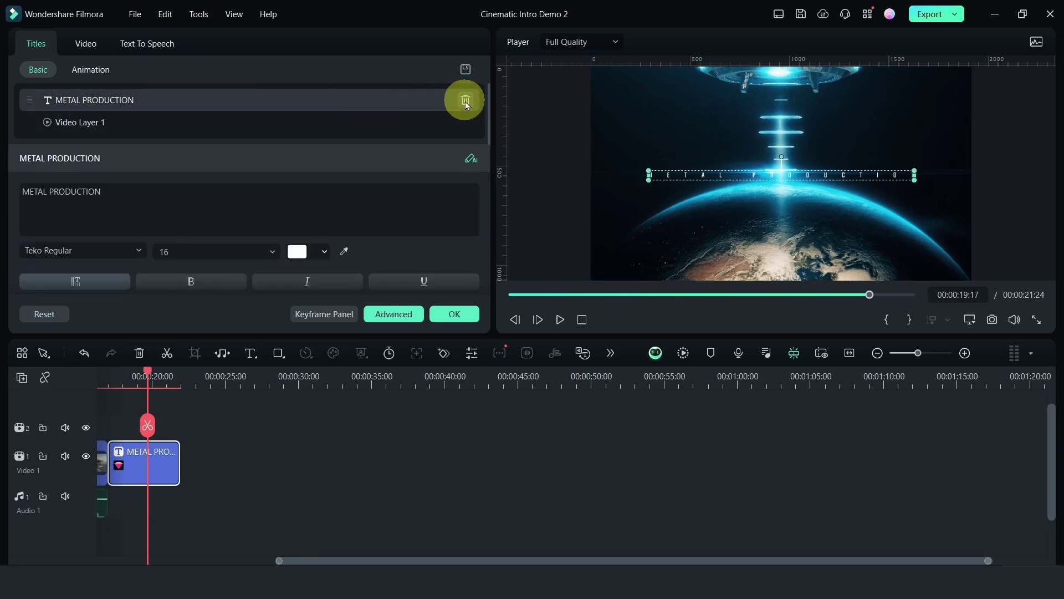
{"action": "left_click", "coordinate": [464, 100]}
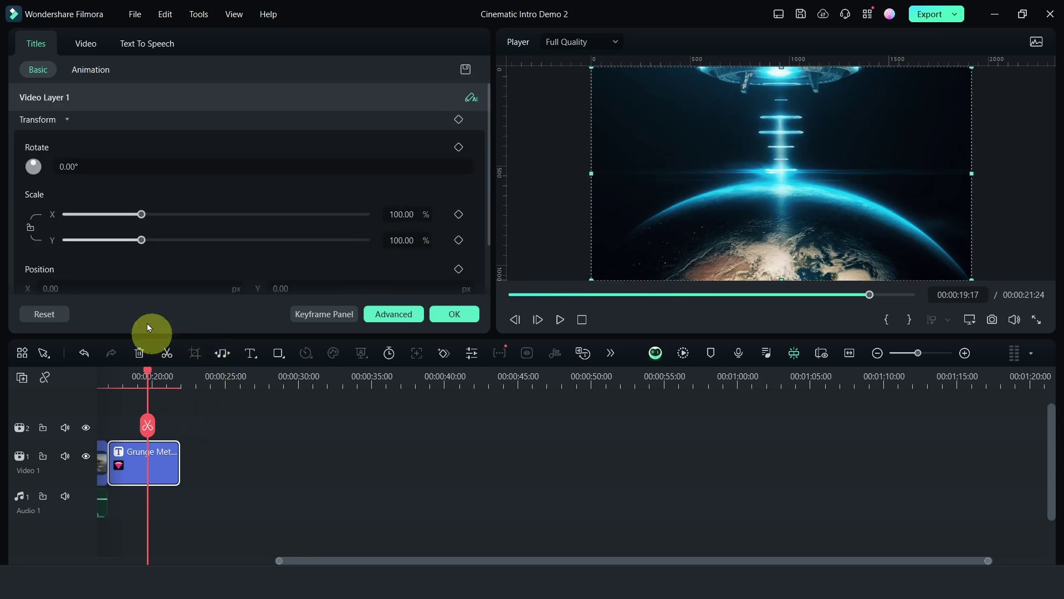
- Keyframe the earth backdrop from 100% to 159.26% scale with Position Y -28, then confirm
{"action": "left_click_drag", "start_coordinate": [148, 370], "coordinate": [126, 374]}
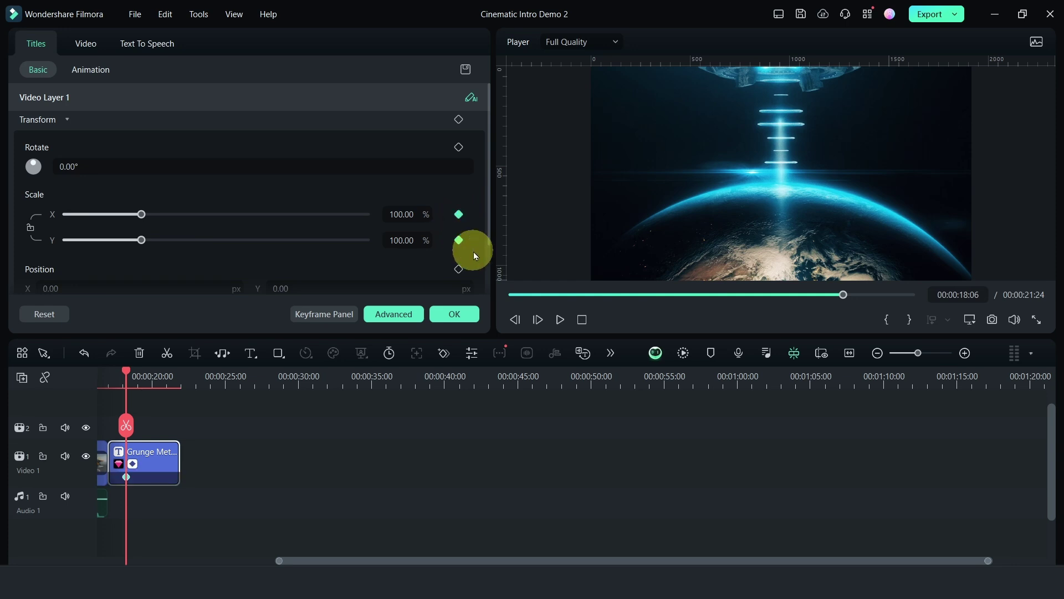
{"action": "left_click", "coordinate": [458, 270]}
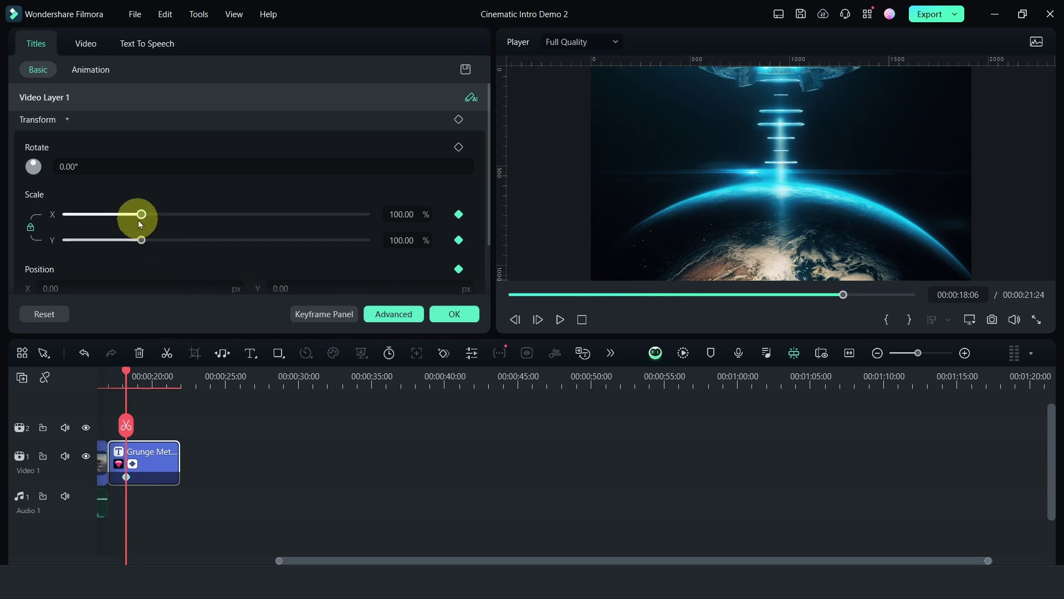
{"action": "left_click_drag", "start_coordinate": [125, 374], "coordinate": [156, 375]}
{"action": "left_click_drag", "start_coordinate": [142, 214], "coordinate": [185, 218]}
{"action": "left_click_drag", "start_coordinate": [487, 240], "coordinate": [483, 273]}
{"action": "left_click", "coordinate": [460, 234]}
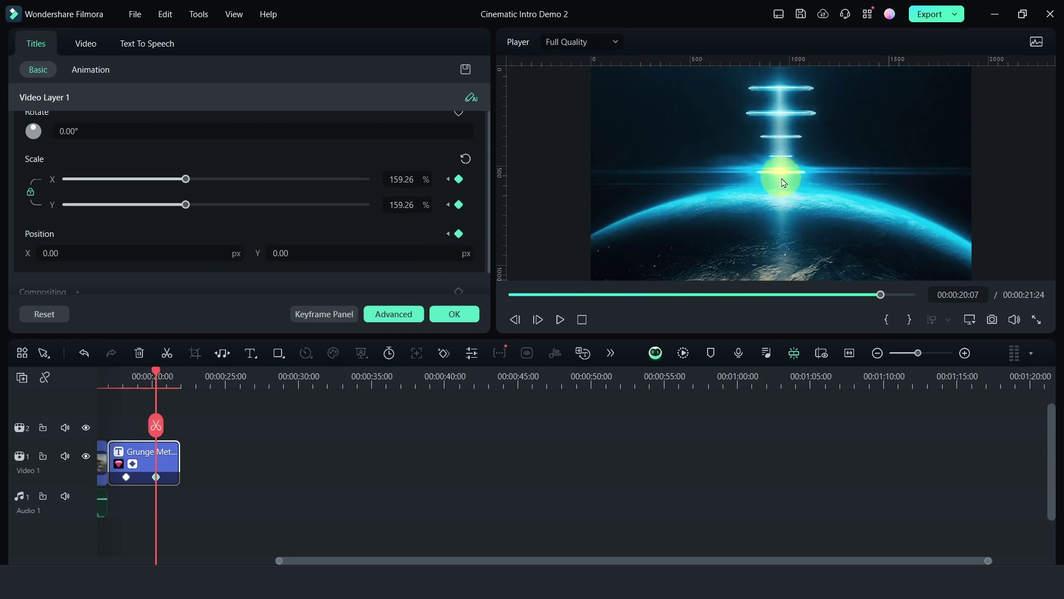
{"action": "left_click_drag", "start_coordinate": [340, 247], "coordinate": [421, 248]}
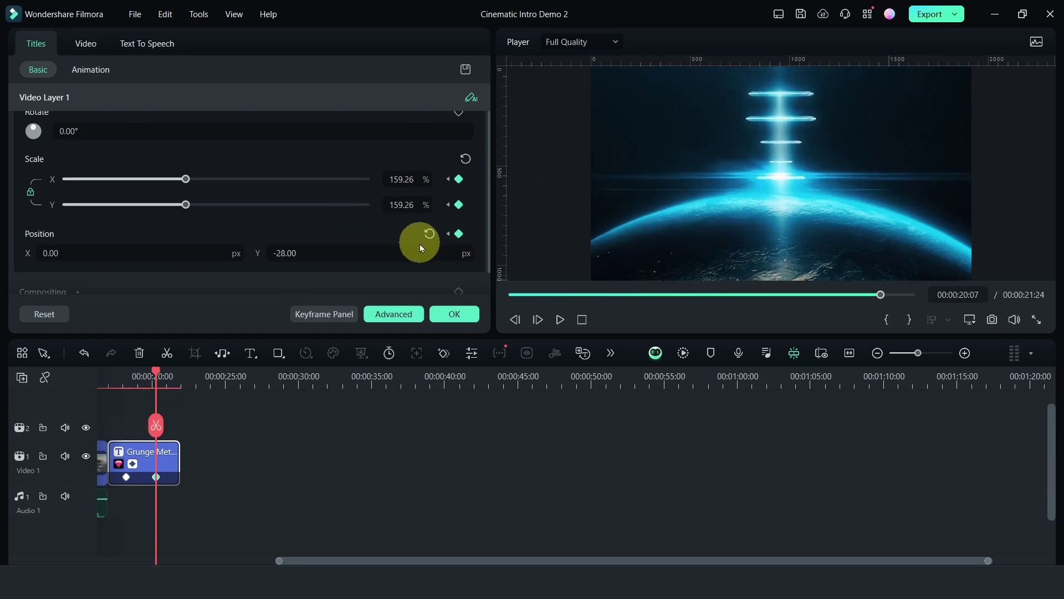
{"action": "left_click", "coordinate": [446, 234]}
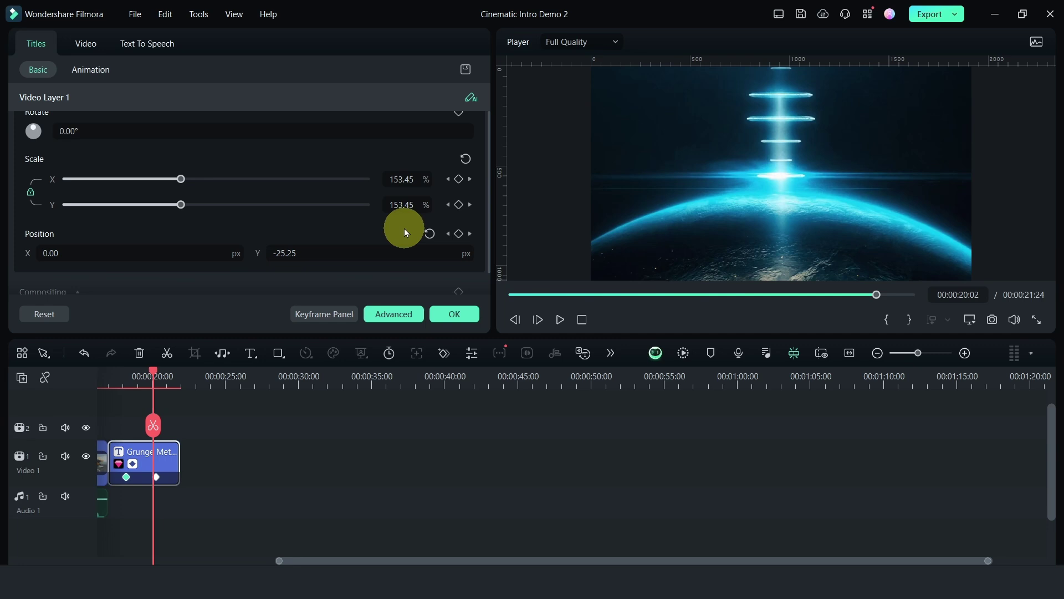
{"action": "left_click", "coordinate": [455, 315]}
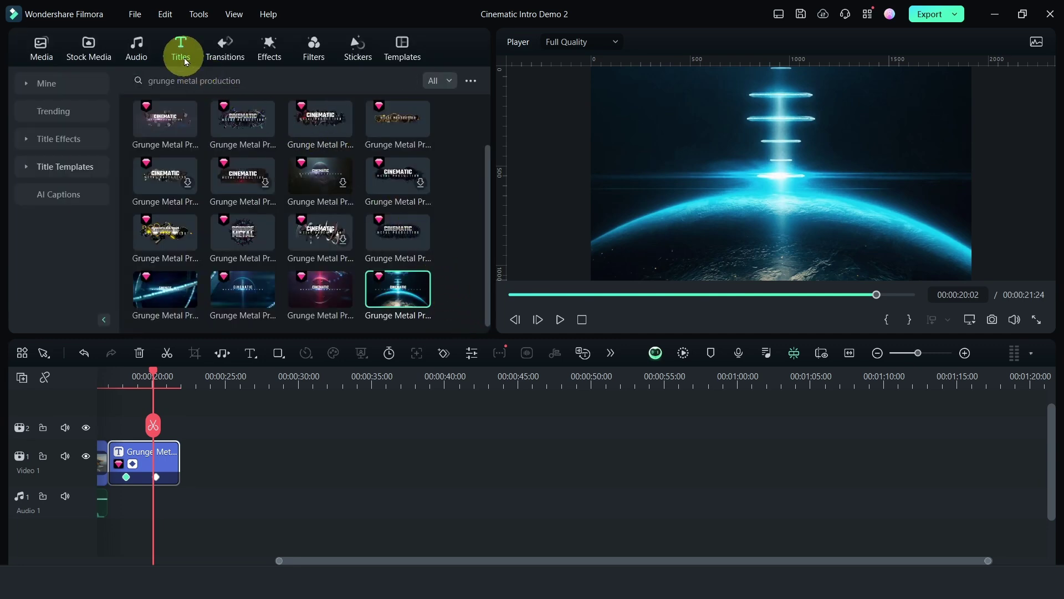
- Replace the Titles search with 'epic lightning'
{"action": "left_click", "coordinate": [305, 81]}
{"action": "left_click_drag", "start_coordinate": [304, 81], "coordinate": [137, 79]}
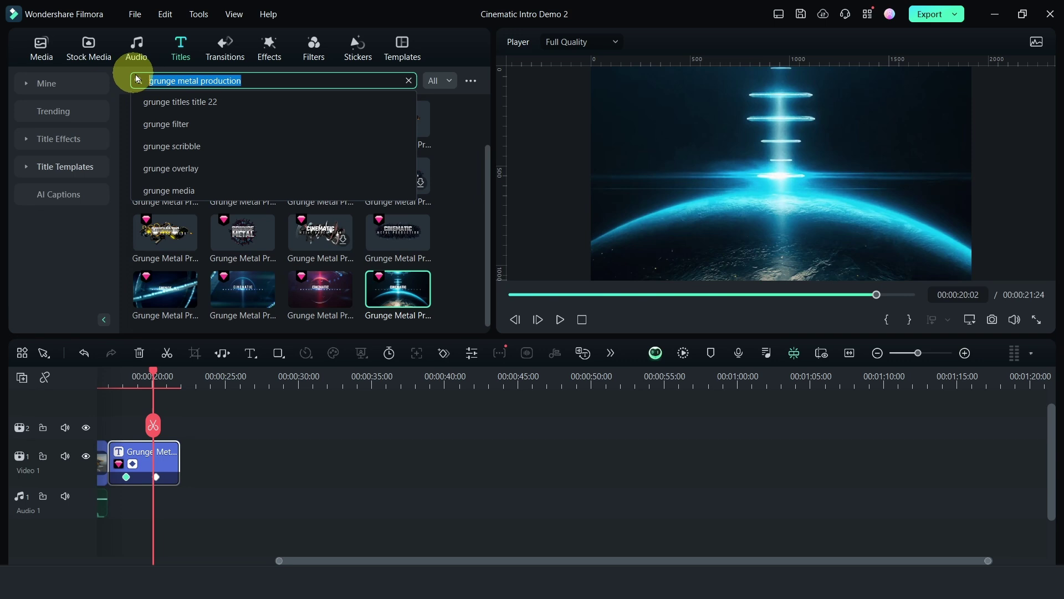
{"action": "type", "text": "epic lig"}
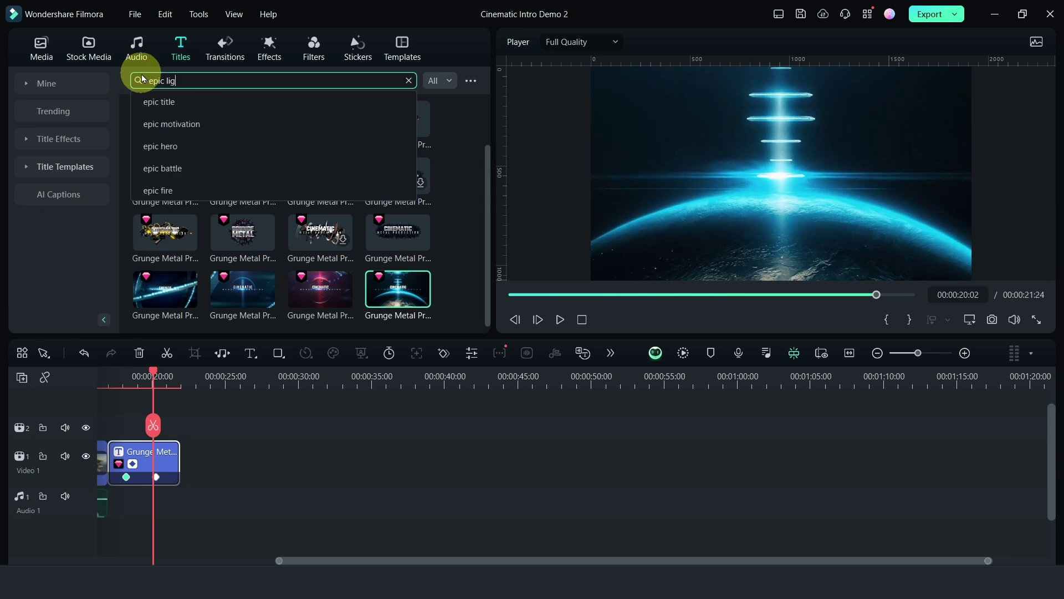
{"action": "type", "text": "htning"}
{"action": "key", "text": "Return"}
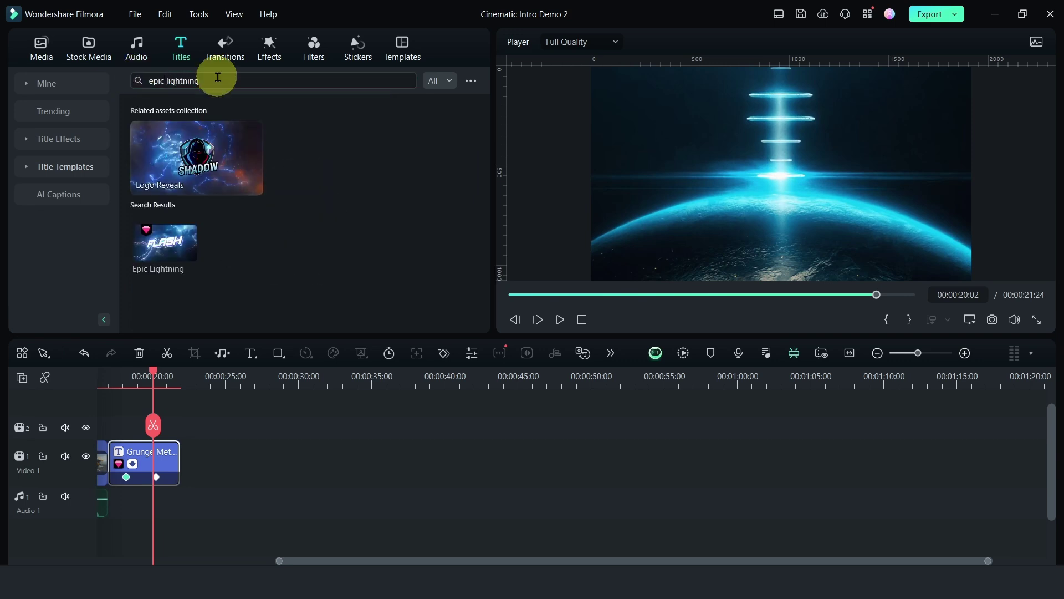
- Drop the Epic Lightning title after the earth clip on Video 1 and preview it
{"action": "left_click_drag", "start_coordinate": [165, 242], "coordinate": [228, 442]}
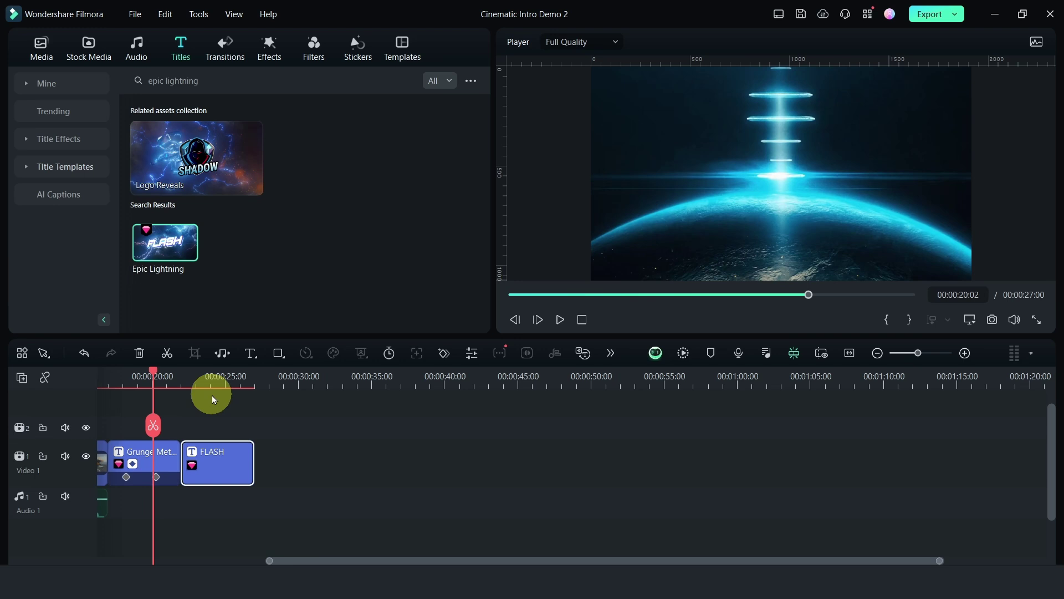
{"action": "key", "text": "space"}
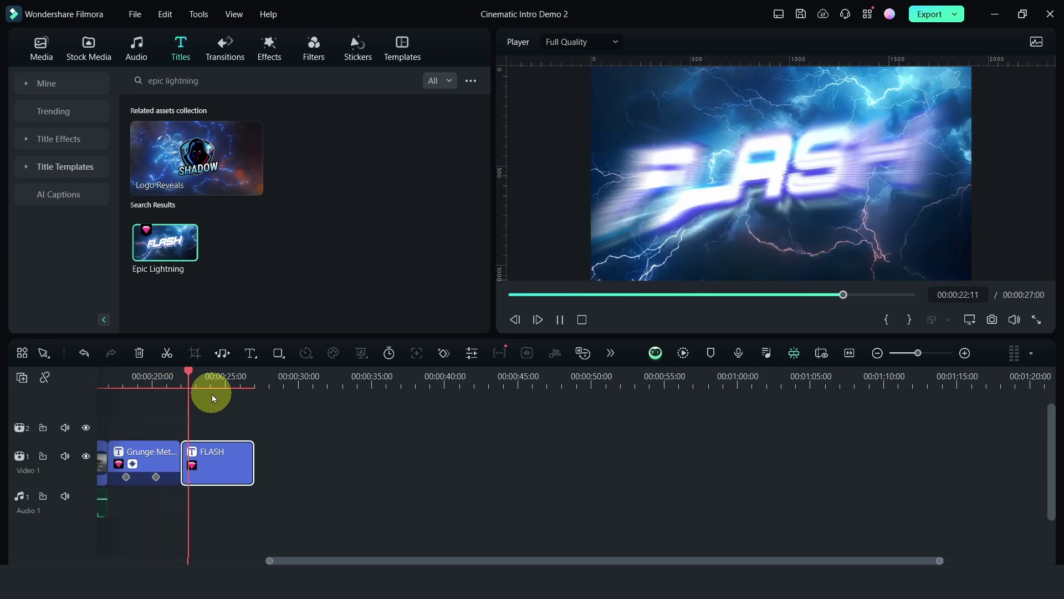
{"action": "key", "text": "space"}
- Replace the title text FLASH with 'Channel'
{"action": "double_click", "coordinate": [216, 473]}
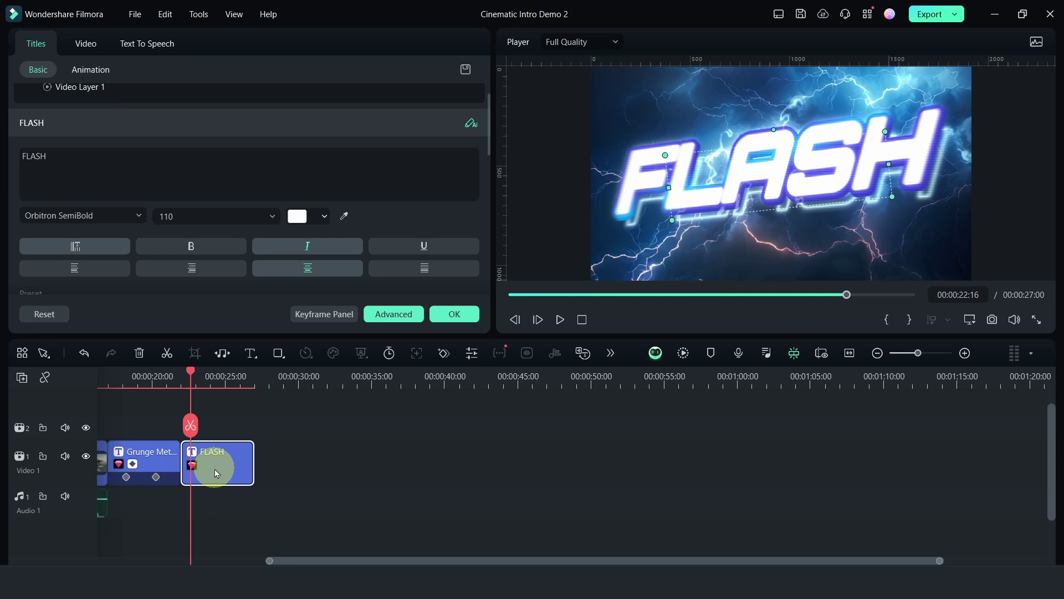
{"action": "left_click_drag", "start_coordinate": [64, 157], "coordinate": [7, 159]}
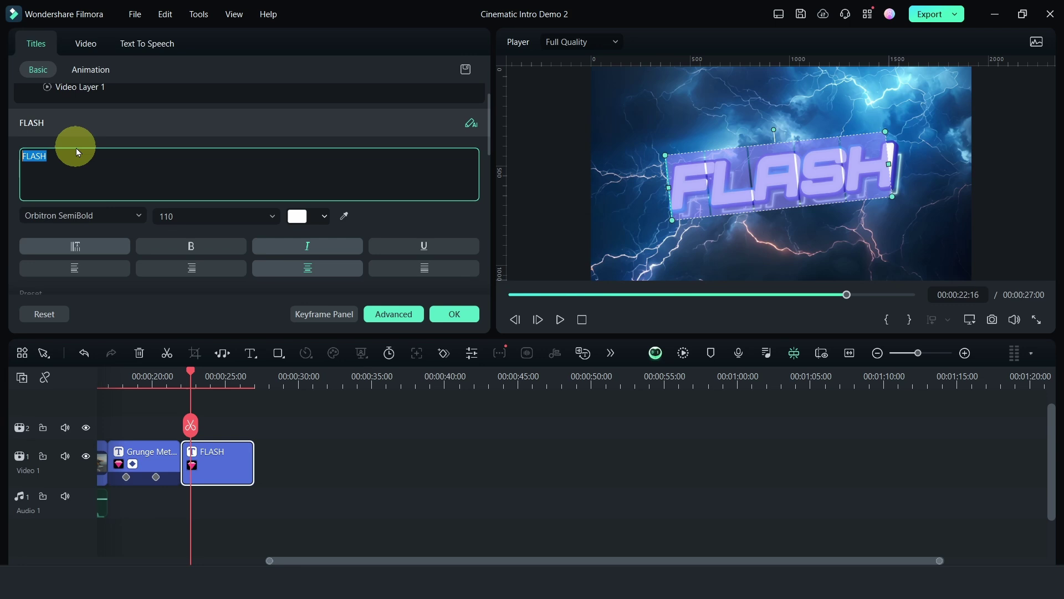
{"action": "type", "text": "Your"}
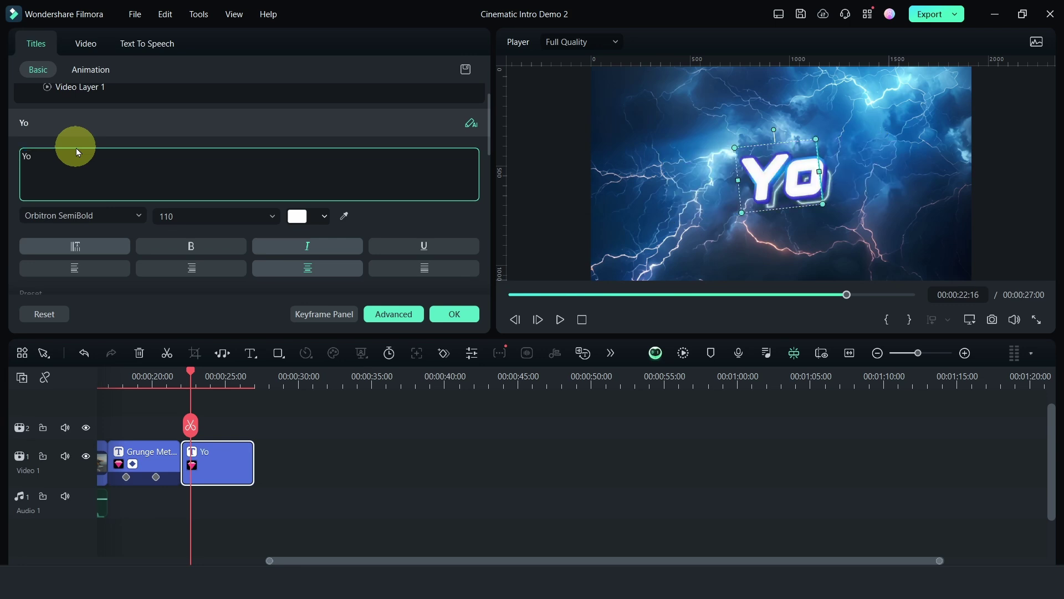
{"action": "key", "text": "BackSpace"}
{"action": "key", "text": "BackSpace"}
{"action": "key", "text": "BackSpace"}
{"action": "key", "text": "BackSpace"}
{"action": "type", "text": "Channel"}
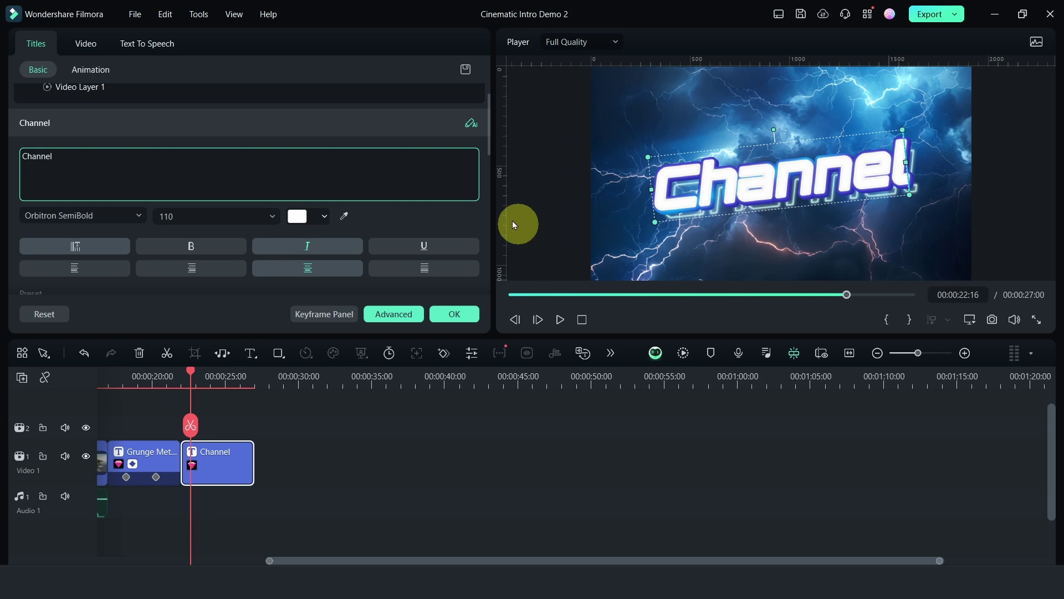
- Set the Channel title's font size to 100 and play it back
{"action": "left_click", "coordinate": [271, 217]}
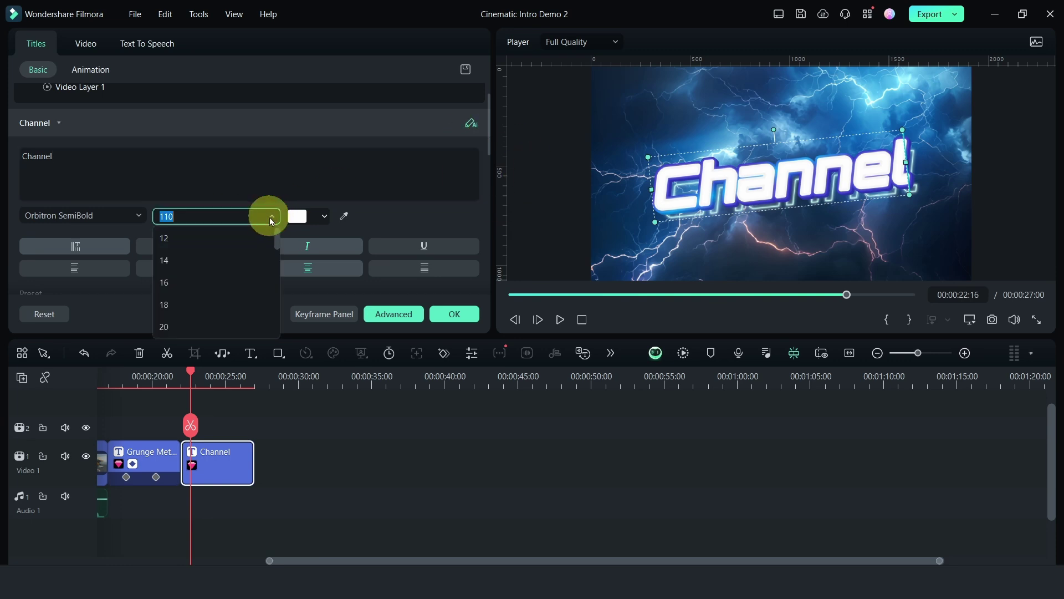
{"action": "scroll", "coordinate": [233, 299], "scroll_direction": "down", "scroll_amount": 5}
{"action": "scroll", "coordinate": [225, 304], "scroll_direction": "down", "scroll_amount": 3}
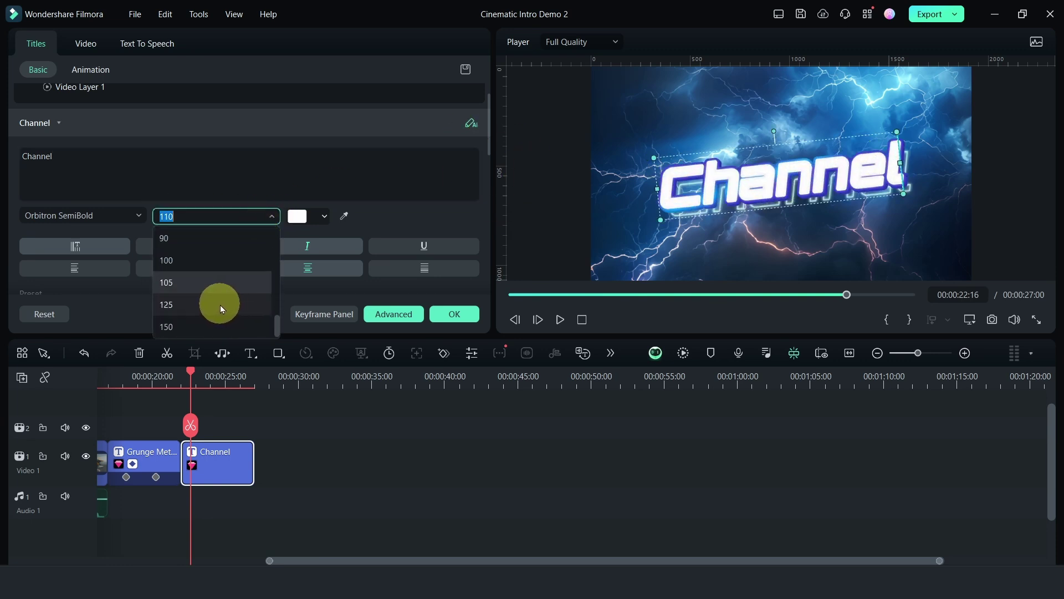
{"action": "left_click", "coordinate": [207, 271]}
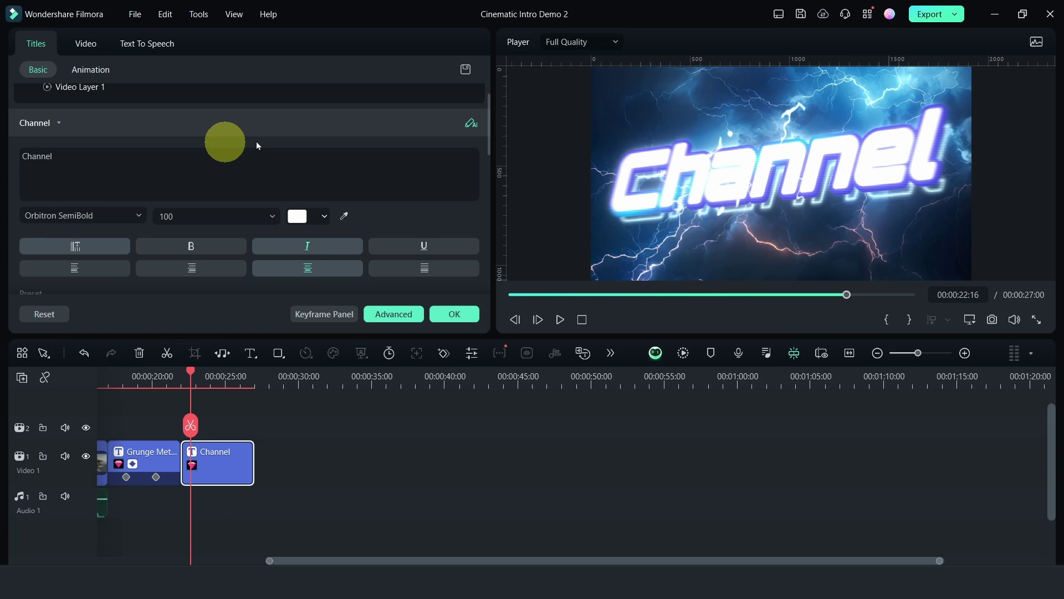
{"action": "left_click_drag", "start_coordinate": [488, 142], "coordinate": [492, 236]}
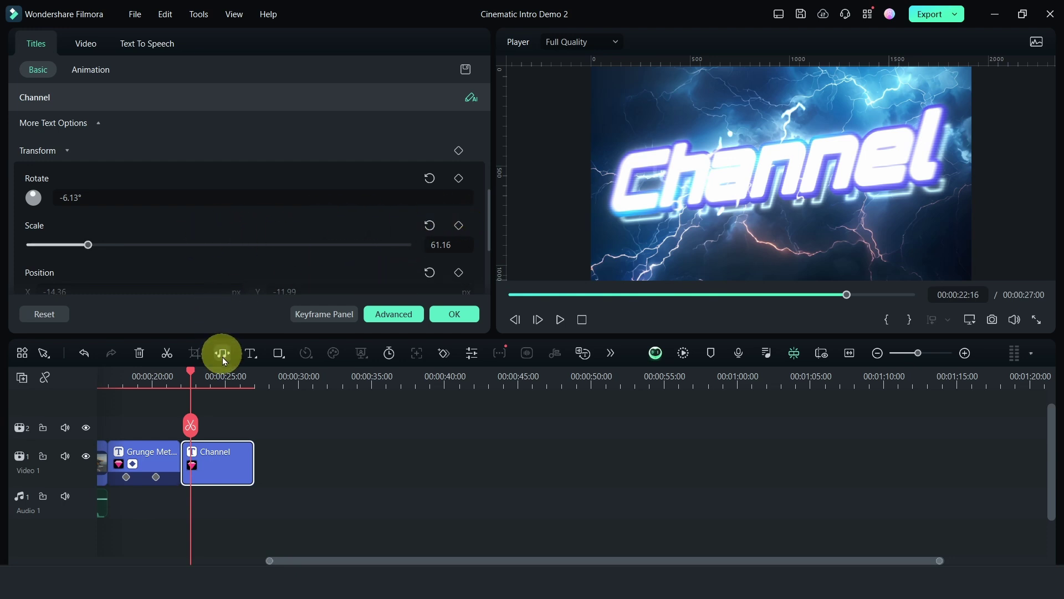
{"action": "key", "text": "space"}
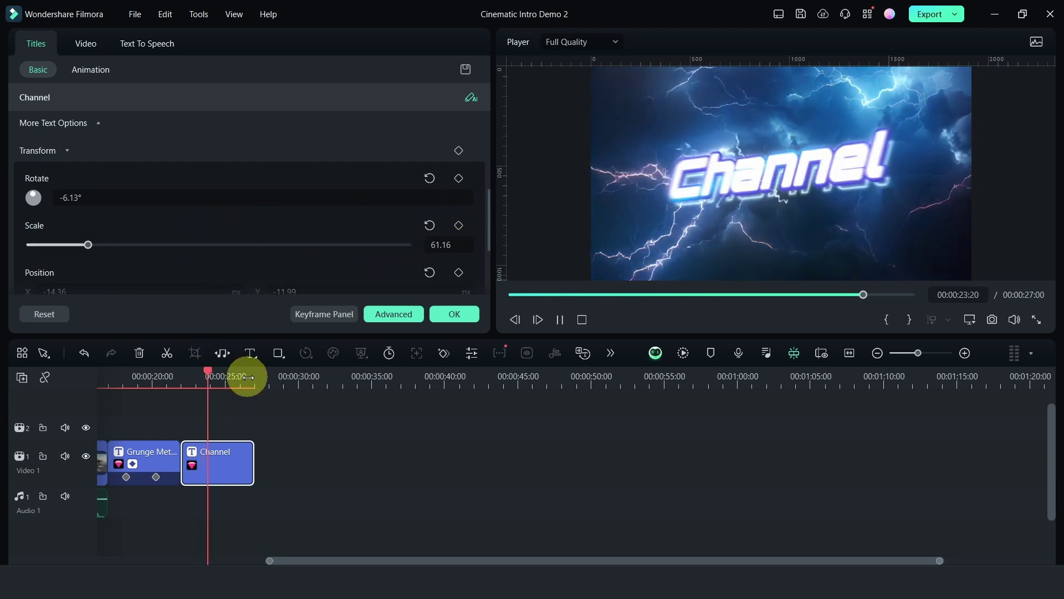
- At 22:16, add a Rotate keyframe with the title tilted to -44.13°
{"action": "key", "text": "space"}
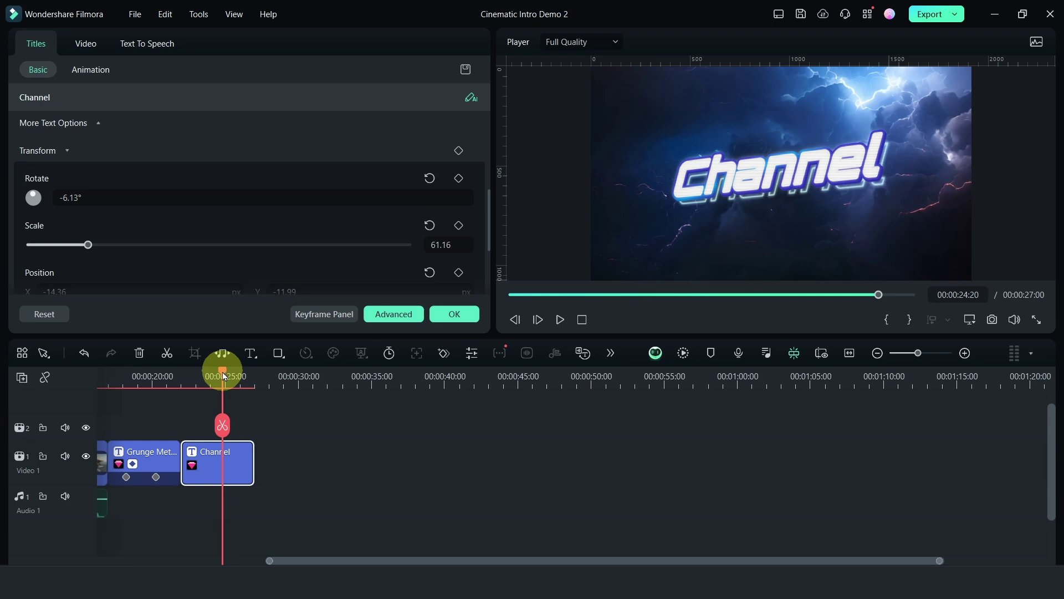
{"action": "left_click_drag", "start_coordinate": [225, 377], "coordinate": [191, 385]}
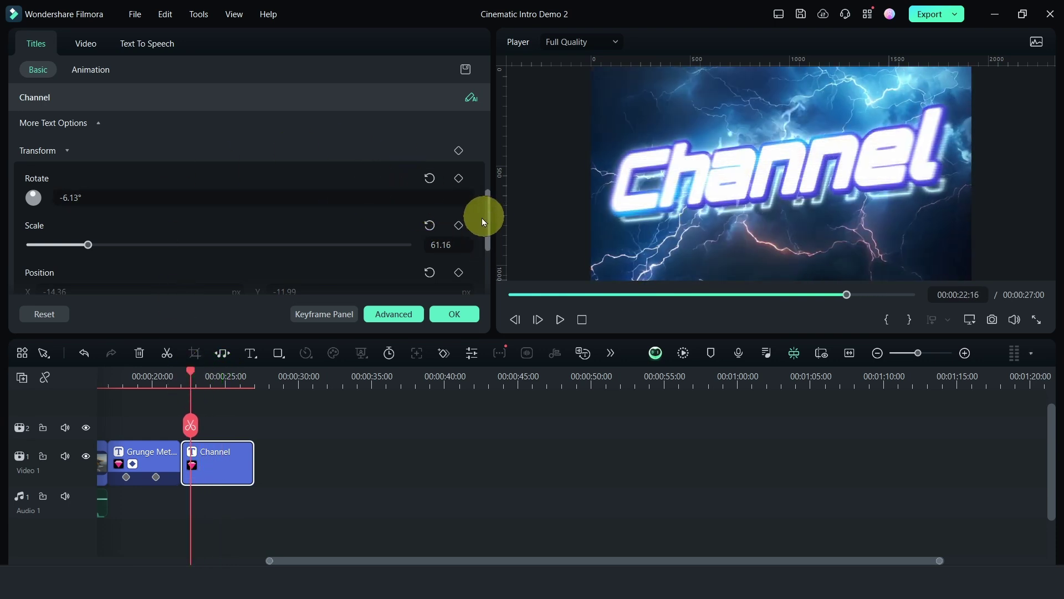
{"action": "left_click", "coordinate": [459, 178]}
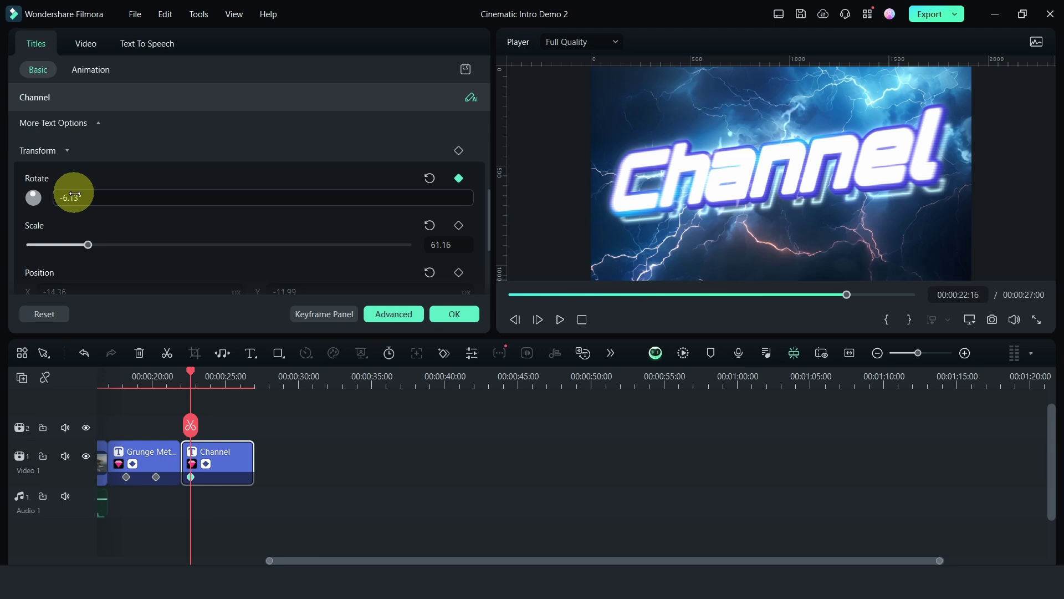
{"action": "left_click_drag", "start_coordinate": [71, 191], "coordinate": [74, 194]}
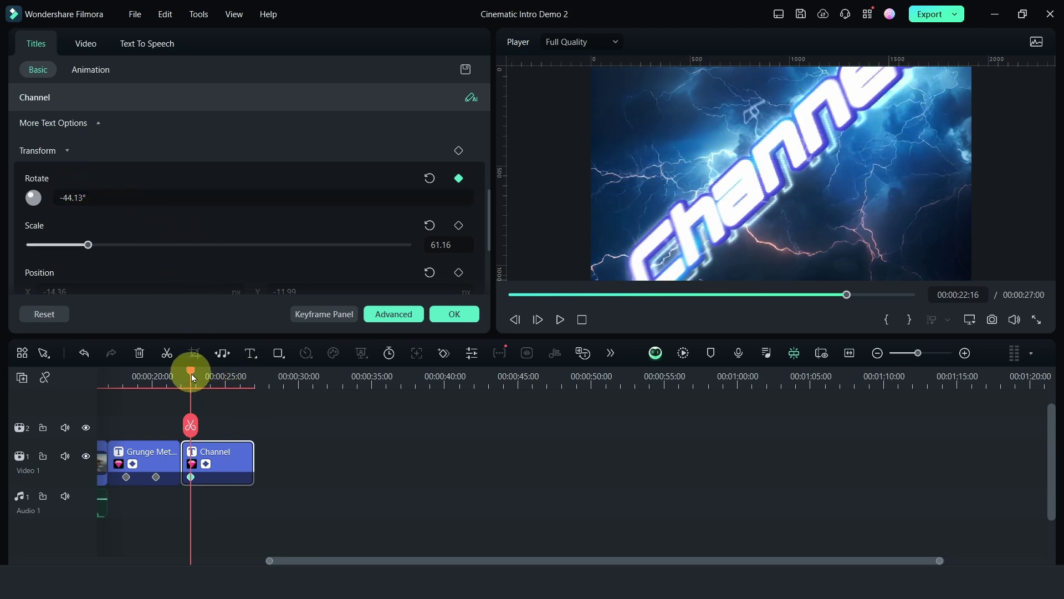
- At 23:13, set Rotate to 0° and play the rotation animation
{"action": "left_click_drag", "start_coordinate": [192, 374], "coordinate": [204, 374]}
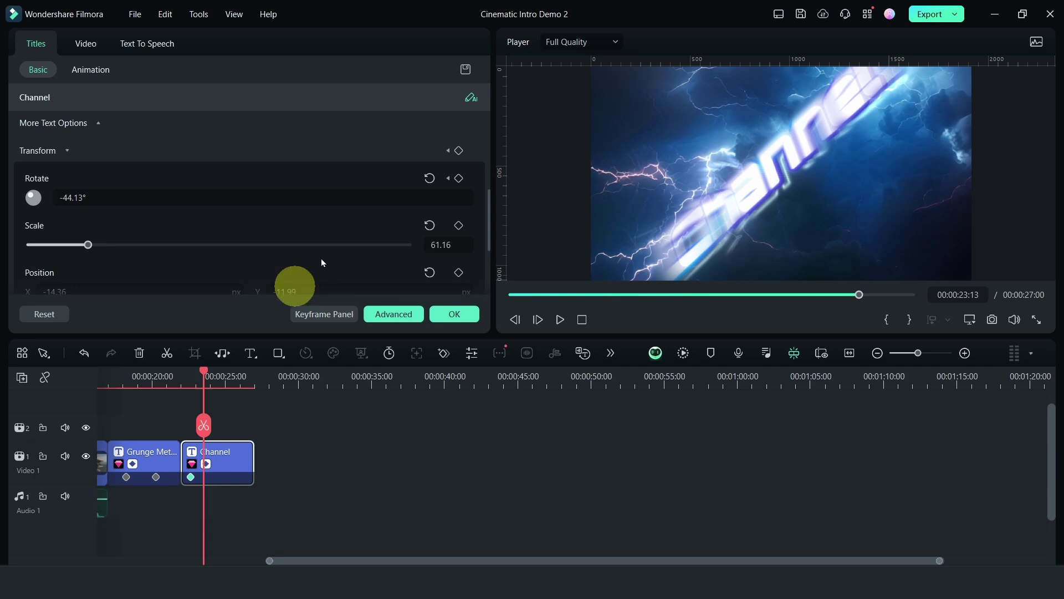
{"action": "double_click", "coordinate": [96, 194]}
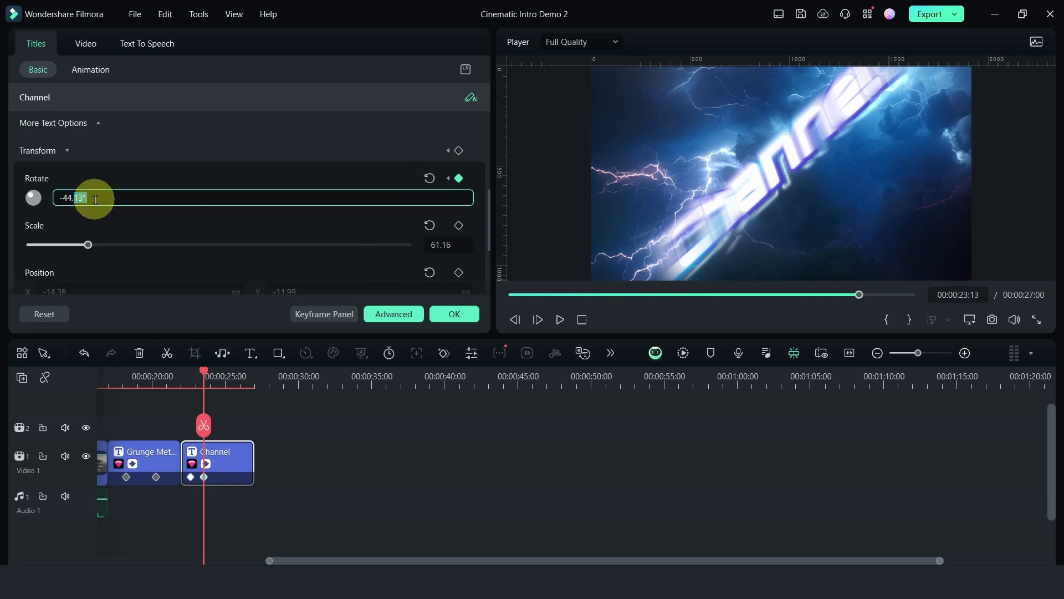
{"action": "type", "text": "0"}
{"action": "left_click", "coordinate": [304, 235]}
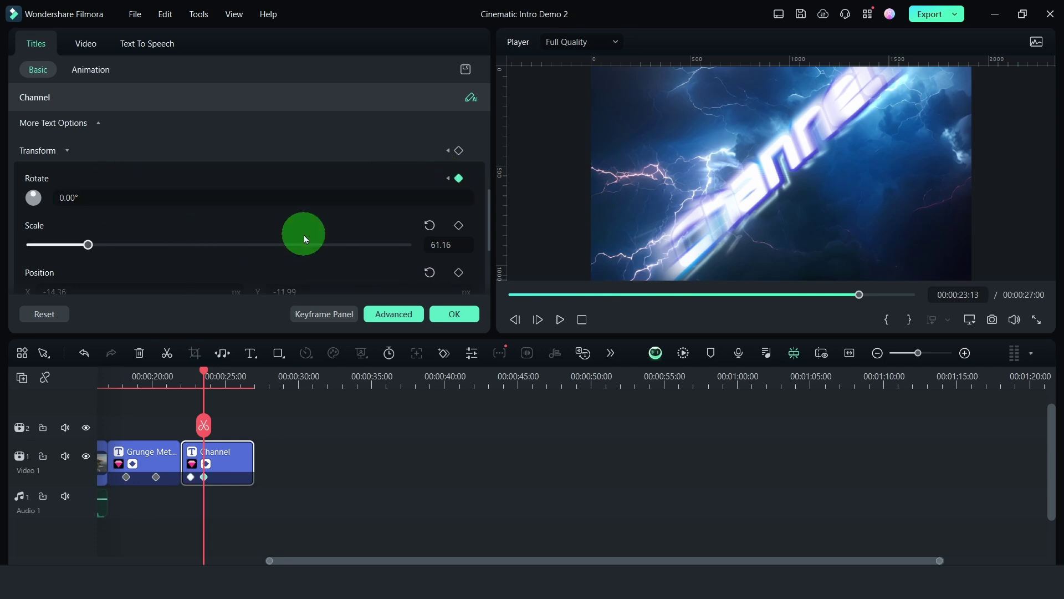
{"action": "left_click", "coordinate": [181, 383]}
{"action": "key", "text": "space"}
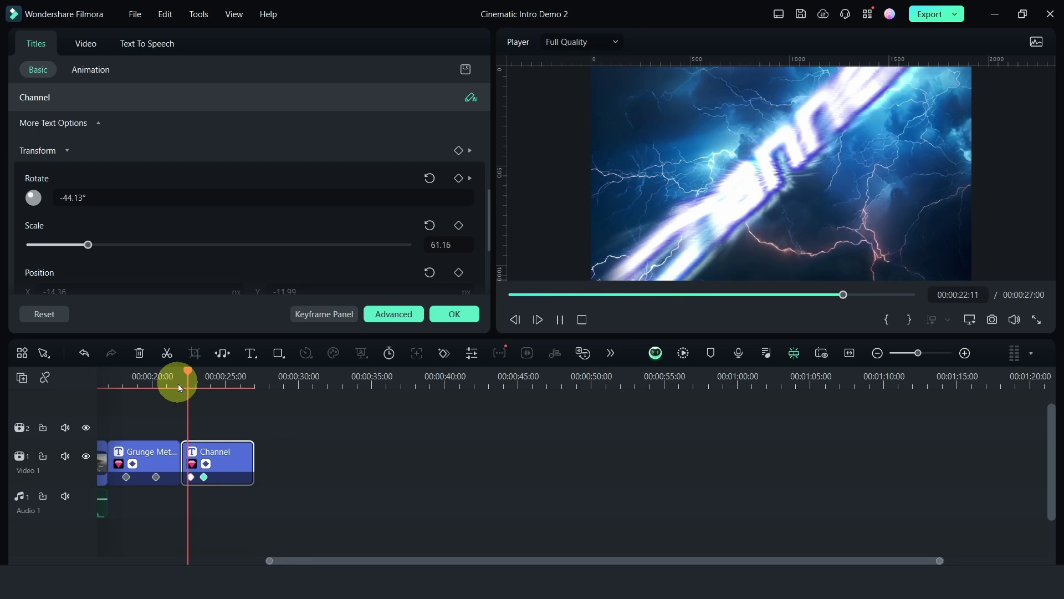
{"action": "key", "text": "space"}
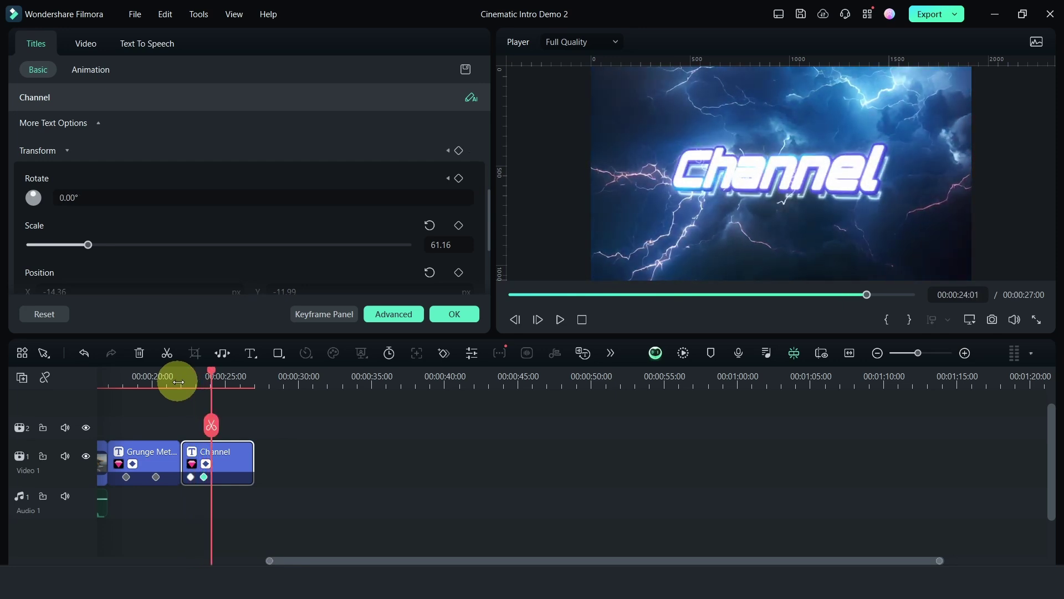
{"action": "key", "text": "Right"}
{"action": "key", "text": "Right"}
{"action": "key", "text": "Right"}
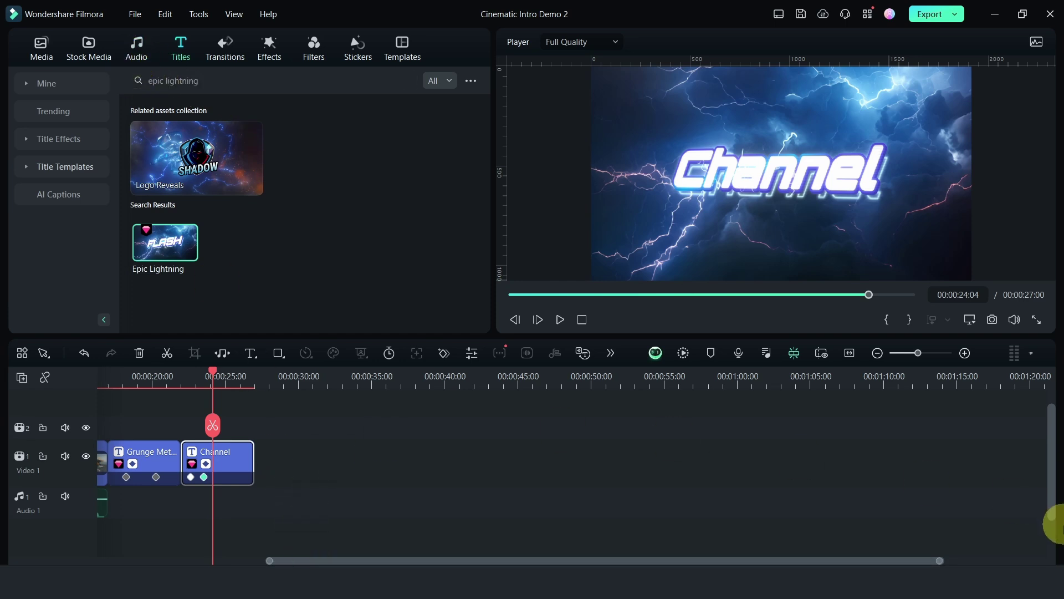
- Search Audio sound effects for 'sci fi space' and load the 02:04 Sci Fi Space Suspense result
{"action": "left_click_drag", "start_coordinate": [868, 560], "coordinate": [876, 559]}
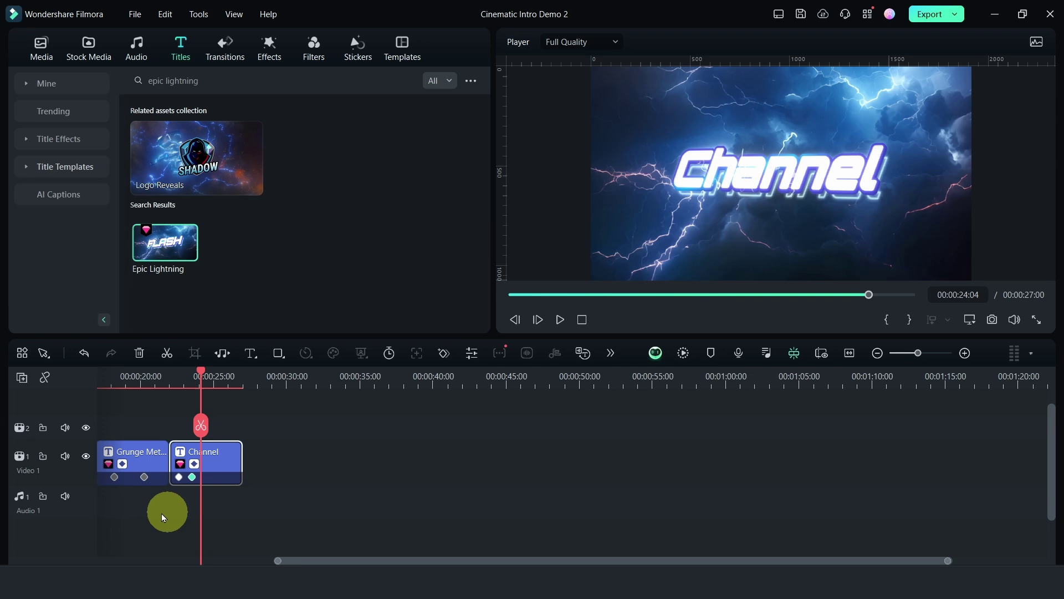
{"action": "left_click", "coordinate": [135, 55]}
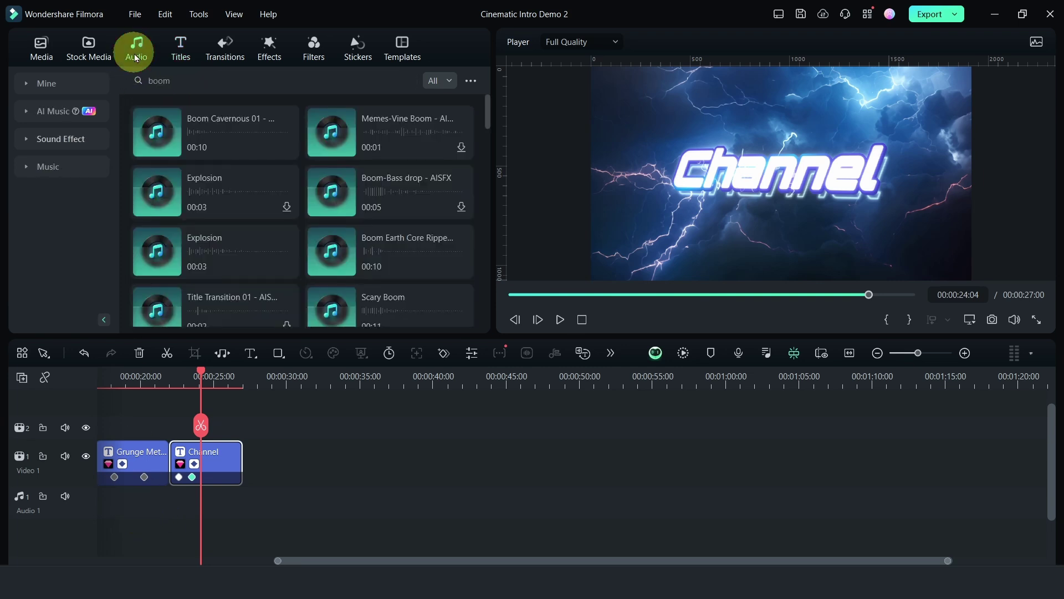
{"action": "left_click", "coordinate": [72, 139]}
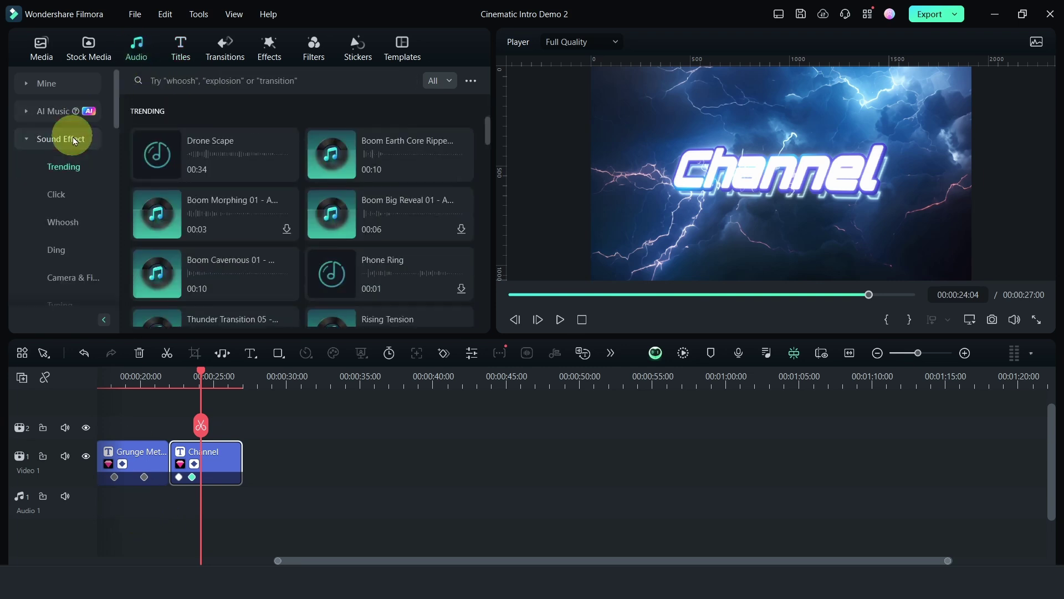
{"action": "left_click", "coordinate": [211, 82]}
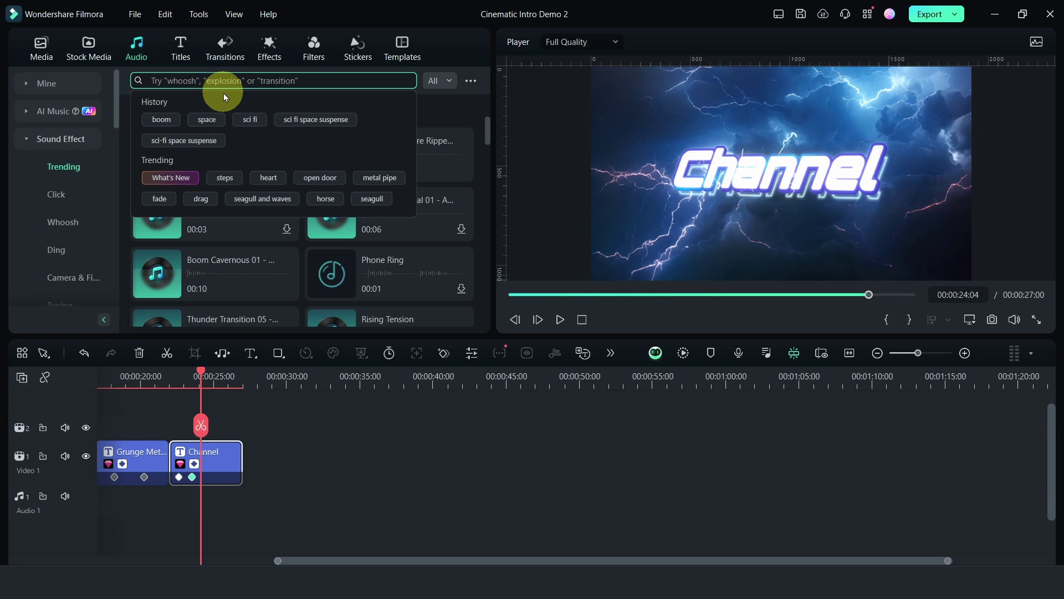
{"action": "left_click", "coordinate": [250, 118]}
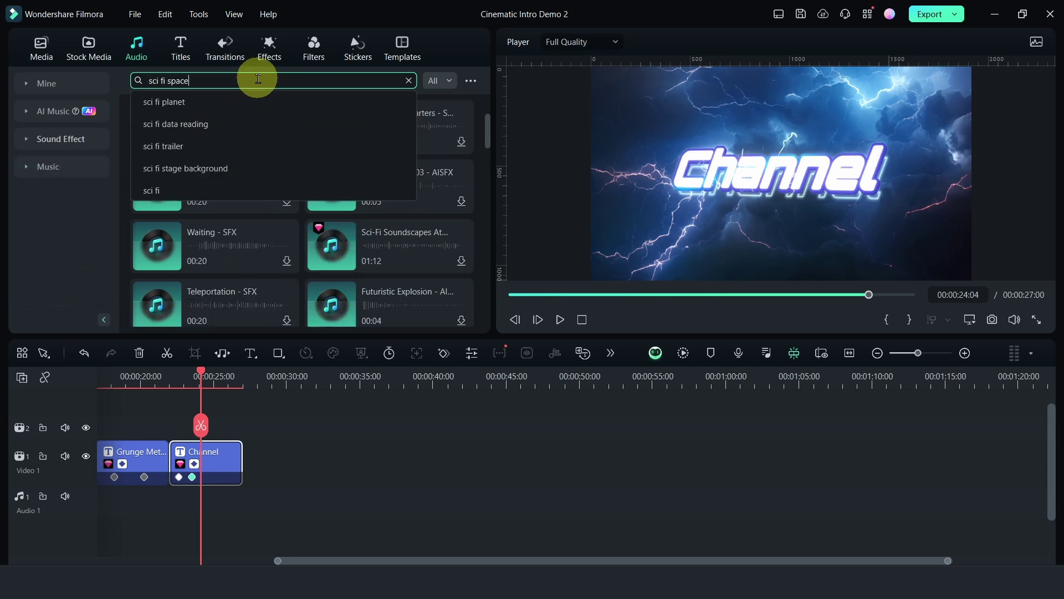
{"action": "type", "text": "space"}
{"action": "key", "text": "Return"}
{"action": "left_click", "coordinate": [158, 249]}
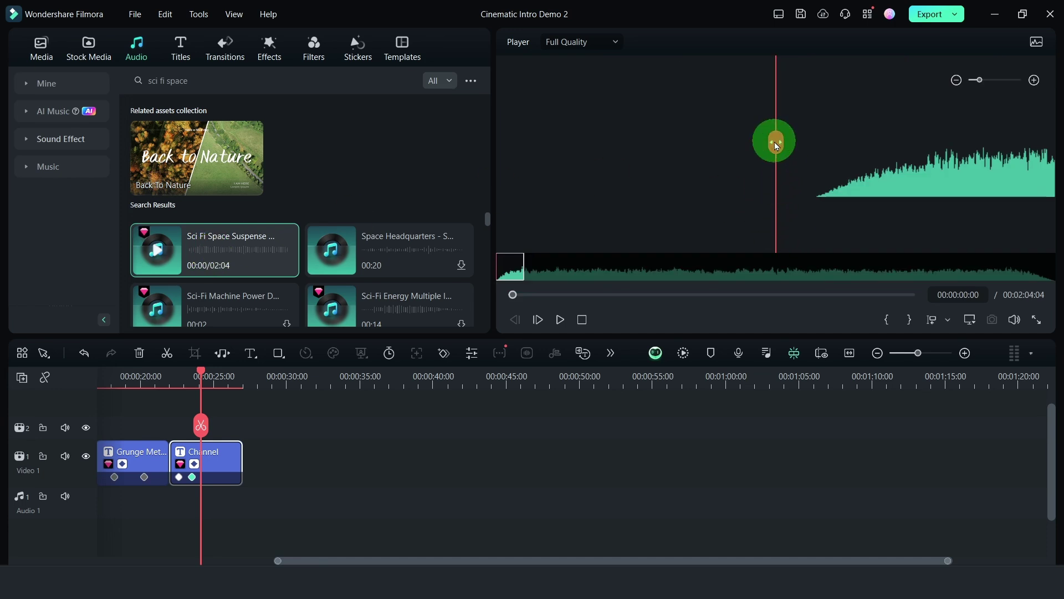
- Drop Sci Fi Space Suspense onto Audio 1 under the earth title and play from 16:24
{"action": "left_click_drag", "start_coordinate": [776, 146], "coordinate": [133, 507]}
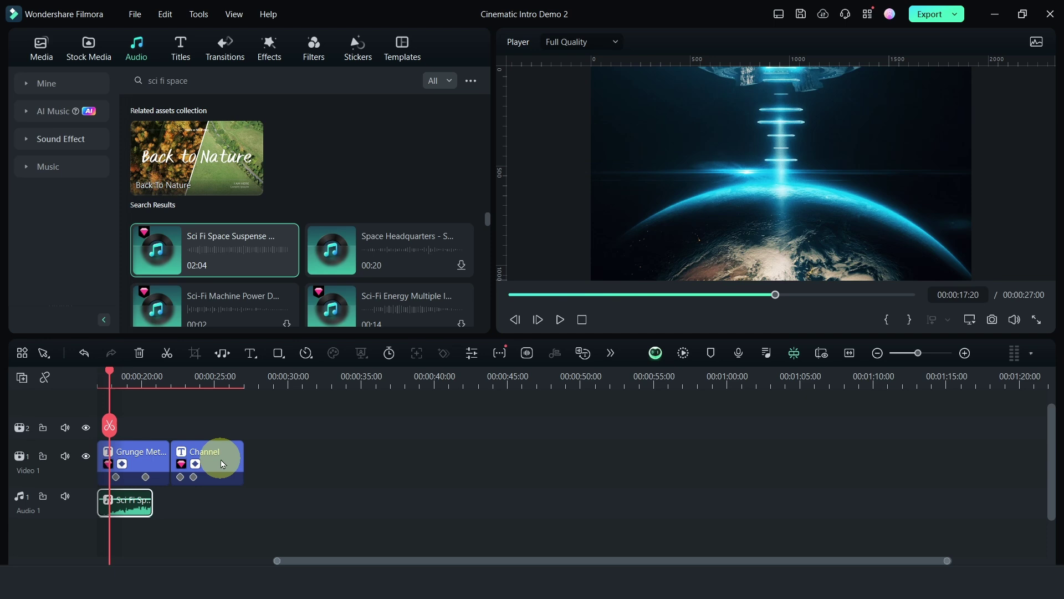
{"action": "left_click_drag", "start_coordinate": [115, 368], "coordinate": [99, 368]}
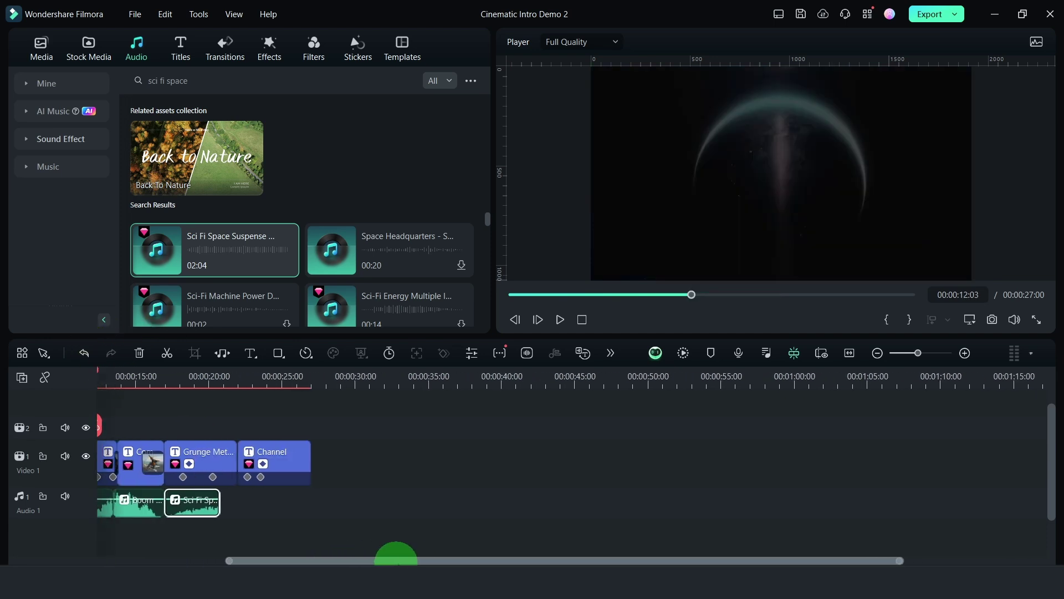
{"action": "left_click_drag", "start_coordinate": [393, 559], "coordinate": [445, 560]}
{"action": "left_click", "coordinate": [135, 380]}
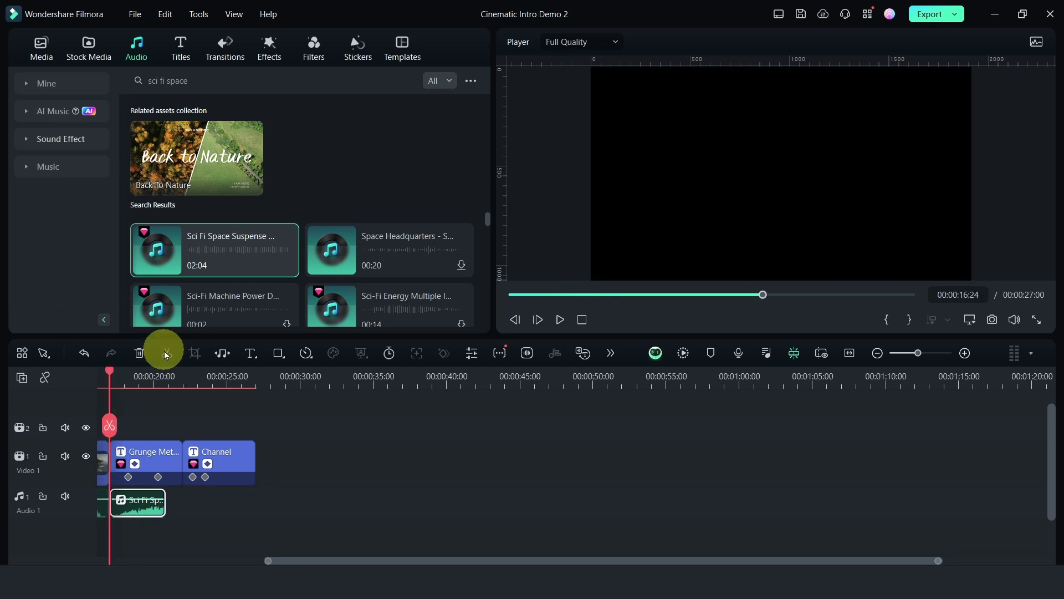
{"action": "key", "text": "space"}
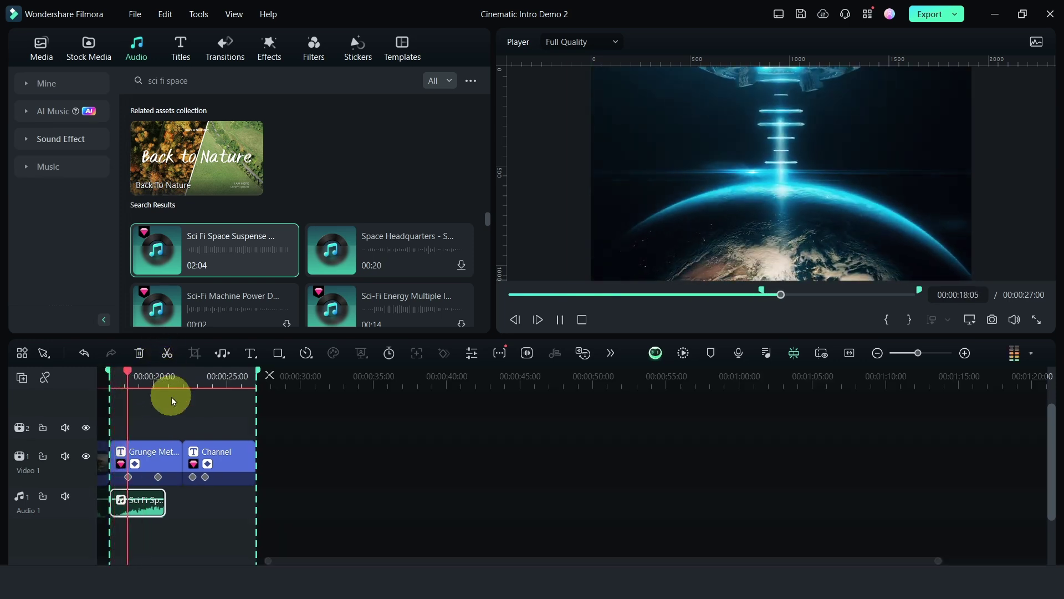
{"action": "left_click", "coordinate": [135, 519]}
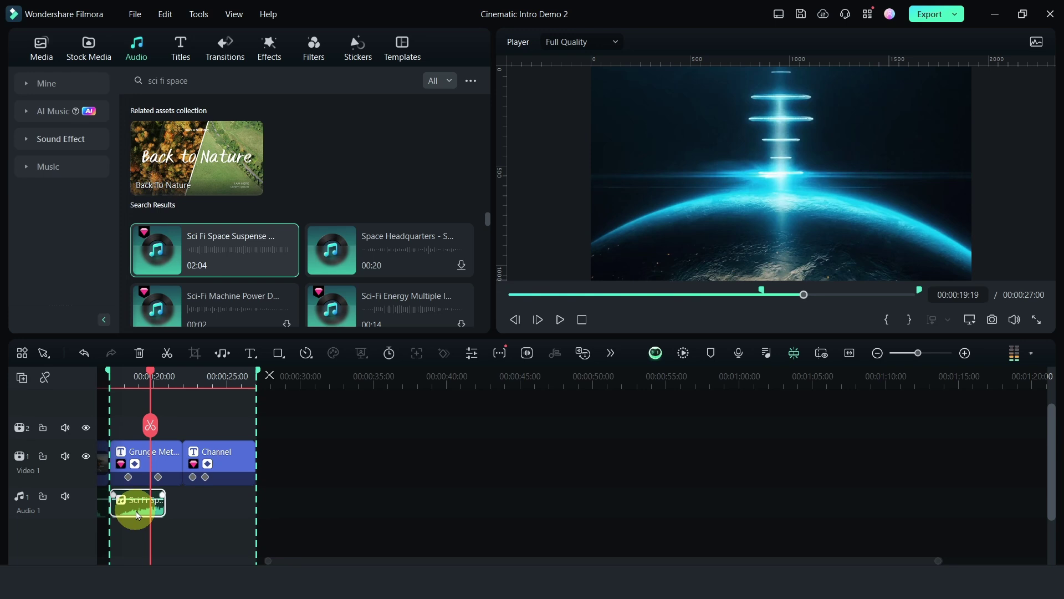
- Trim the Sci Fi clip to about three seconds and replay from 17:04
{"action": "left_click_drag", "start_coordinate": [109, 507], "coordinate": [121, 502]}
{"action": "left_click", "coordinate": [112, 384]}
{"action": "key", "text": "space"}
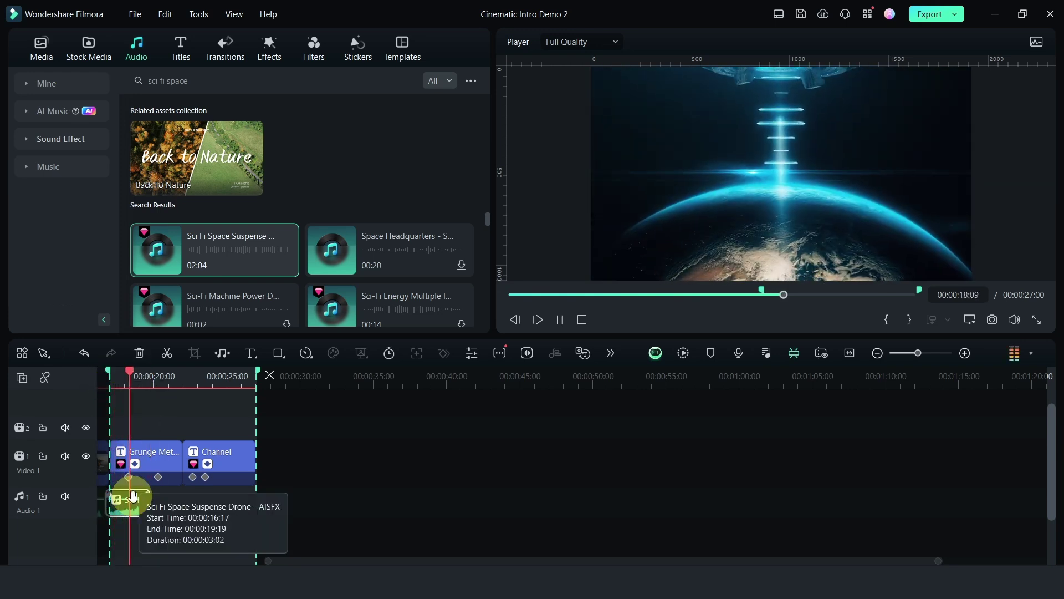
- Add the track's ending as a second Sci Fi clip on Audio 1, 19:19 to 22:16, and play it
{"action": "left_click", "coordinate": [238, 240]}
{"action": "key", "text": "space"}
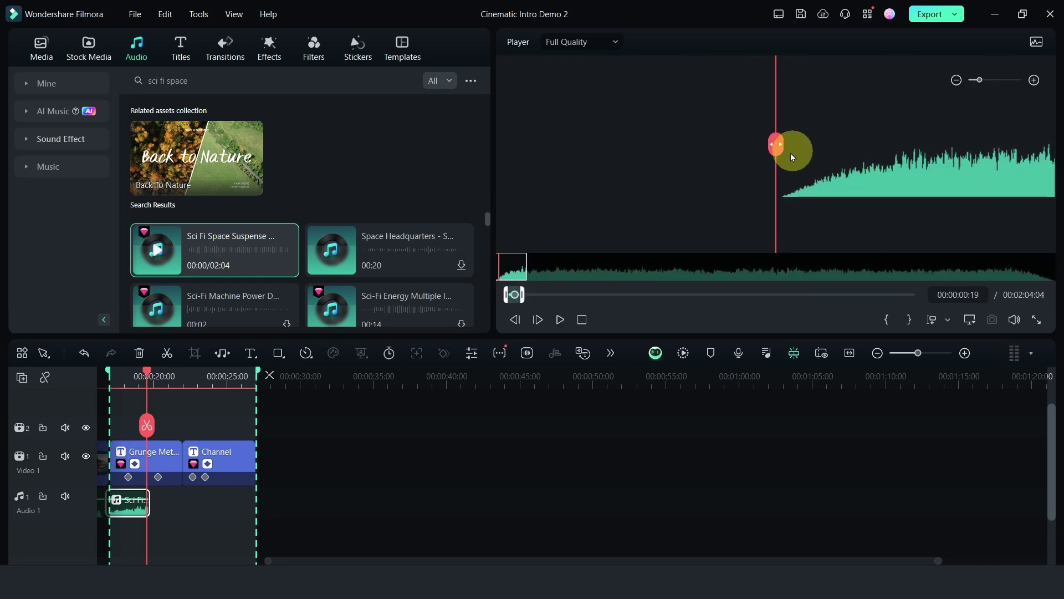
{"action": "left_click_drag", "start_coordinate": [776, 149], "coordinate": [1060, 170]}
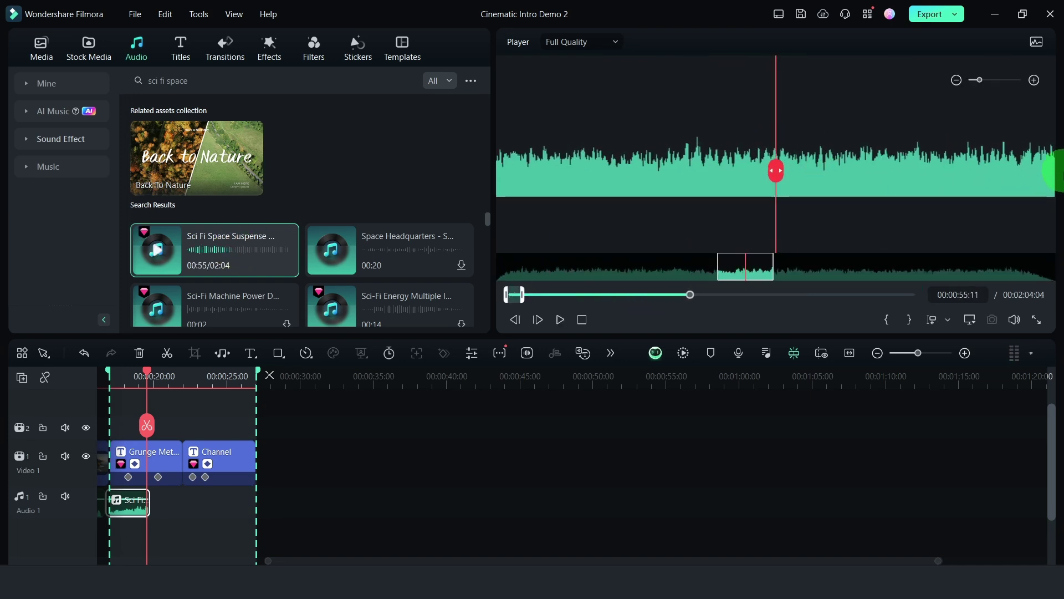
{"action": "left_click_drag", "start_coordinate": [690, 294], "coordinate": [912, 300]}
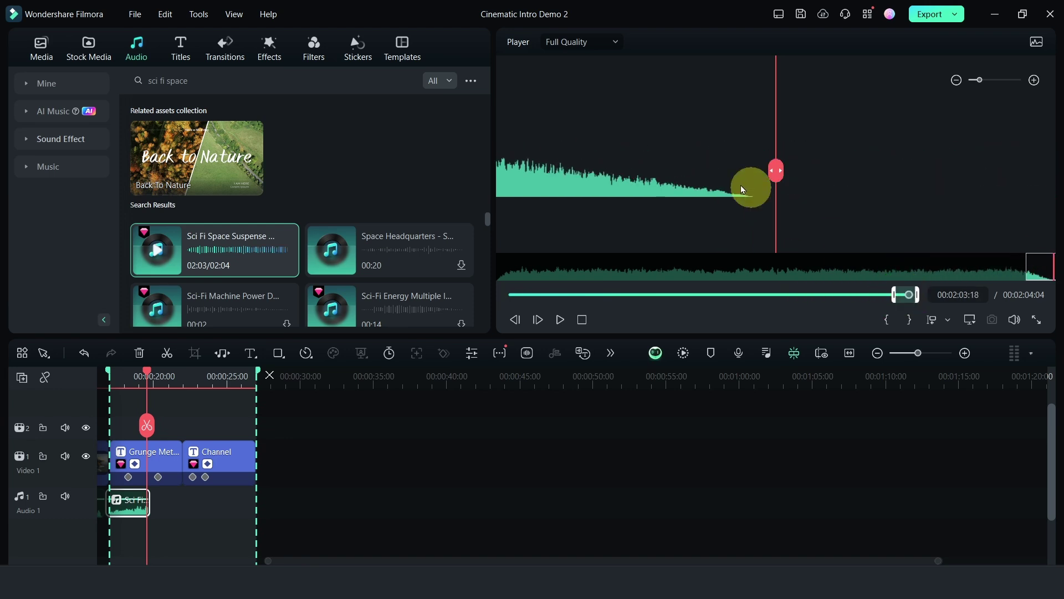
{"action": "left_click_drag", "start_coordinate": [742, 189], "coordinate": [191, 513]}
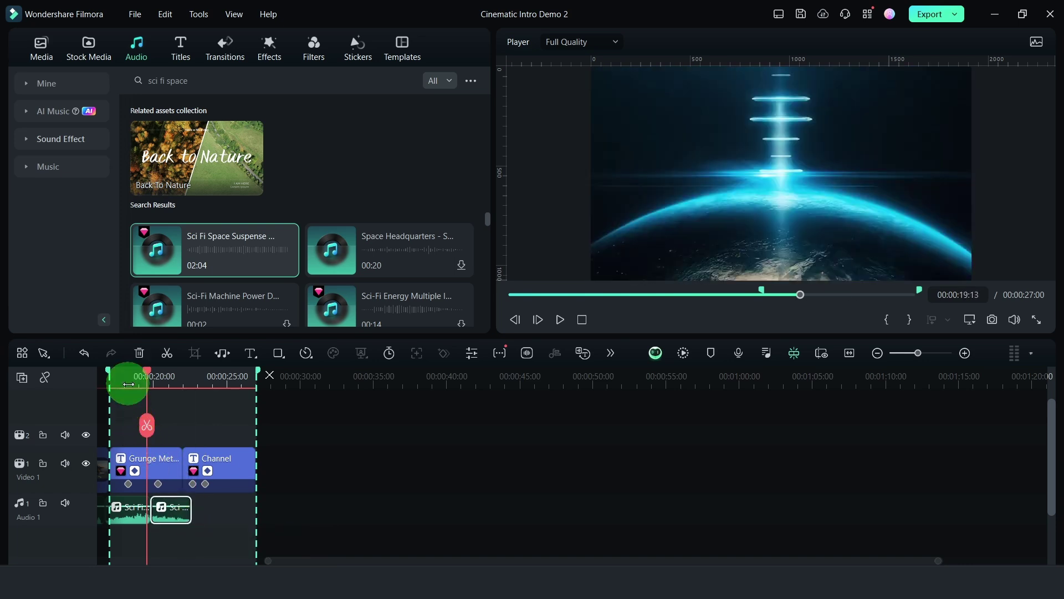
{"action": "key", "text": "space"}
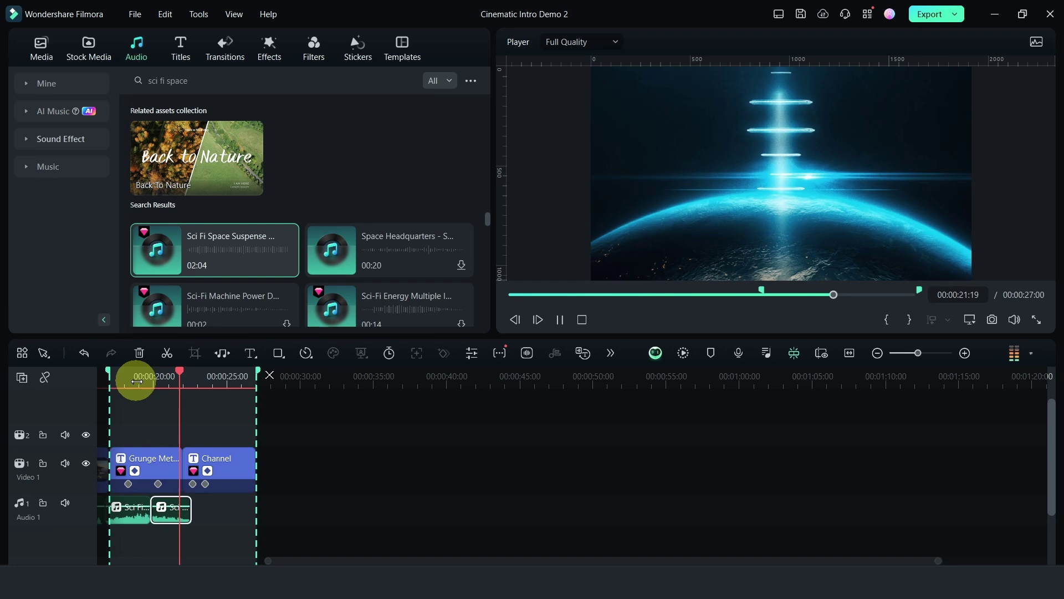
{"action": "key", "text": "space"}
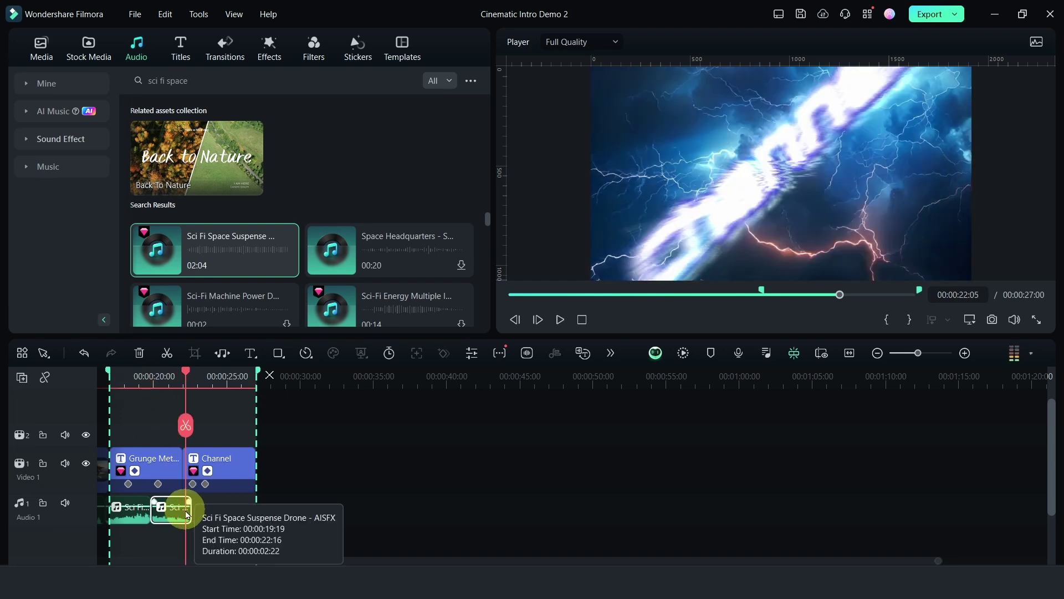
- End the second Sci Fi clip at 22:05 and search sound effects for 'boom'
{"action": "left_click_drag", "start_coordinate": [187, 508], "coordinate": [185, 506]}
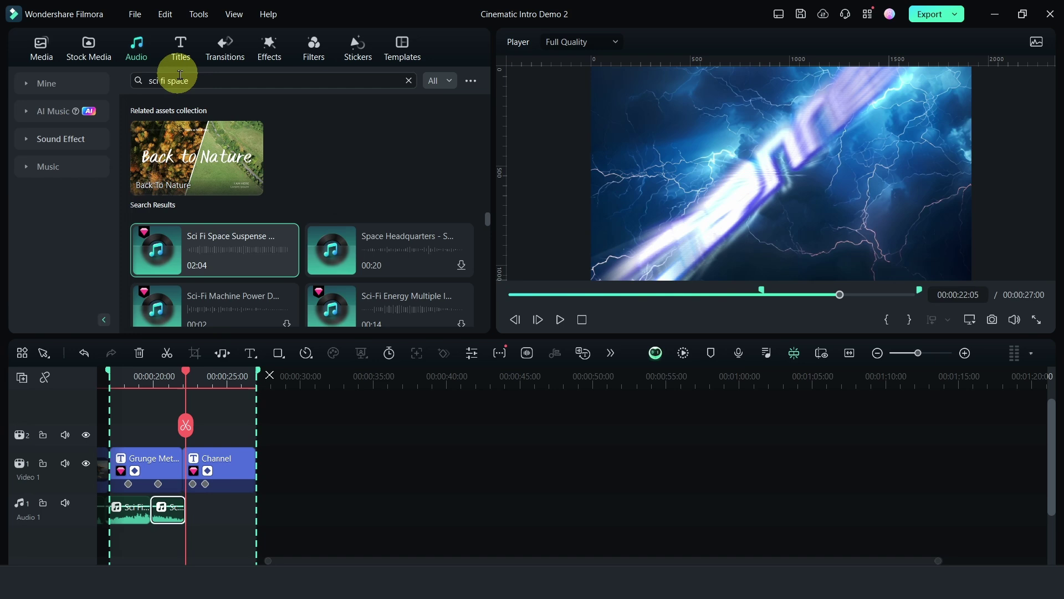
{"action": "left_click", "coordinate": [409, 80]}
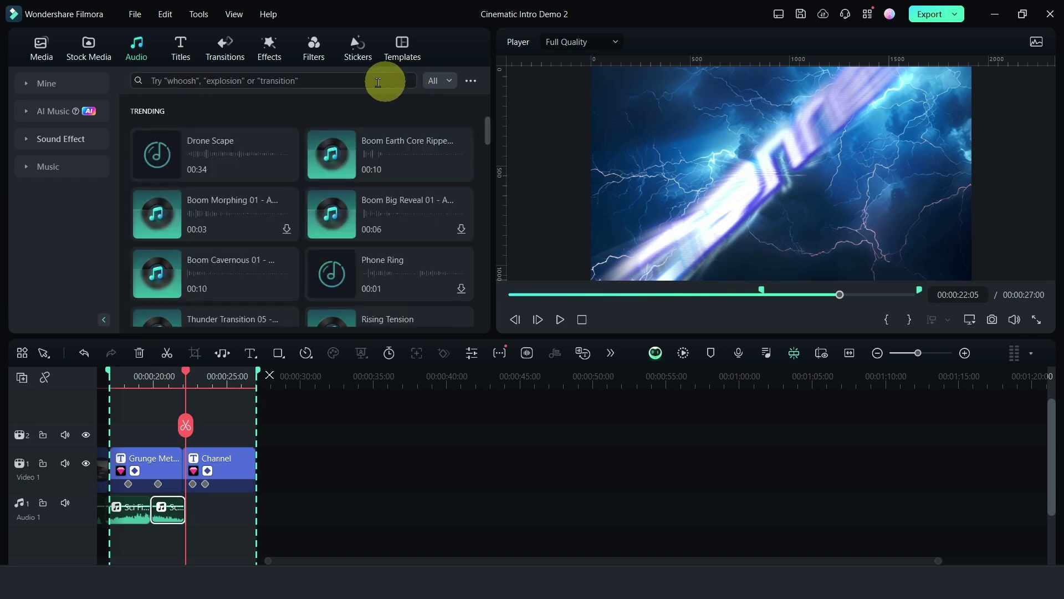
{"action": "left_click", "coordinate": [350, 81]}
{"action": "left_click", "coordinate": [444, 105]}
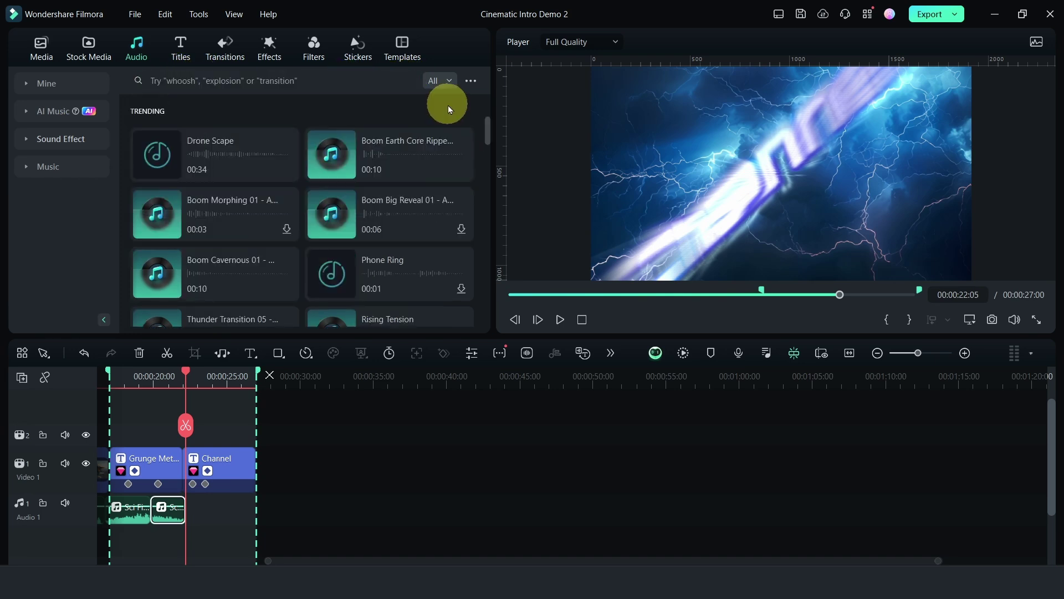
{"action": "left_click", "coordinate": [280, 79]}
{"action": "type", "text": "boom"}
{"action": "key", "text": "Return"}
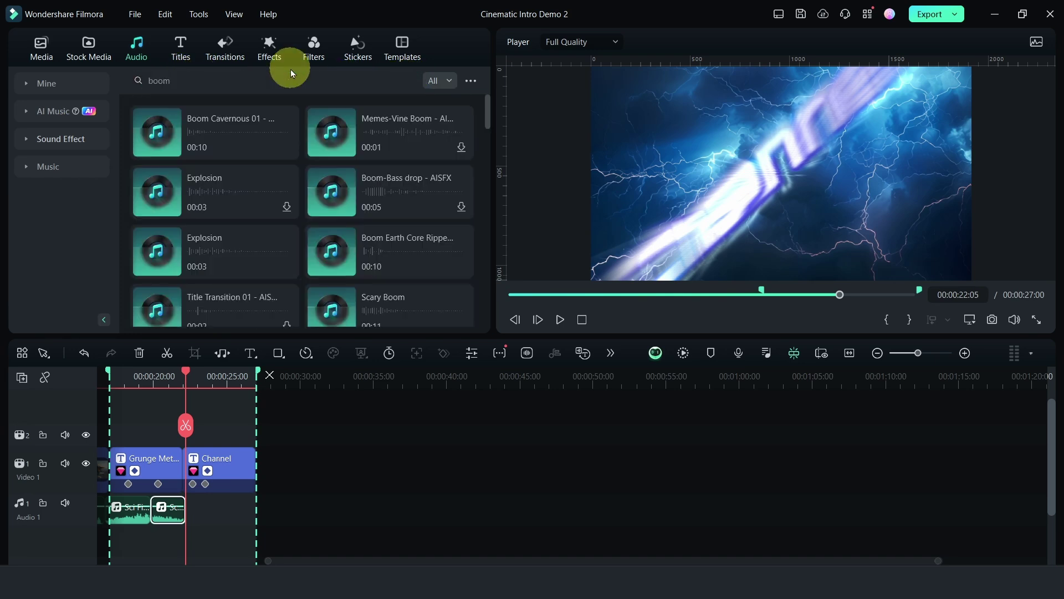
- Add Boom Cavernous 01 after the Sci Fi clips, ending at 27:00, and play from 18:07
{"action": "left_click", "coordinate": [159, 140]}
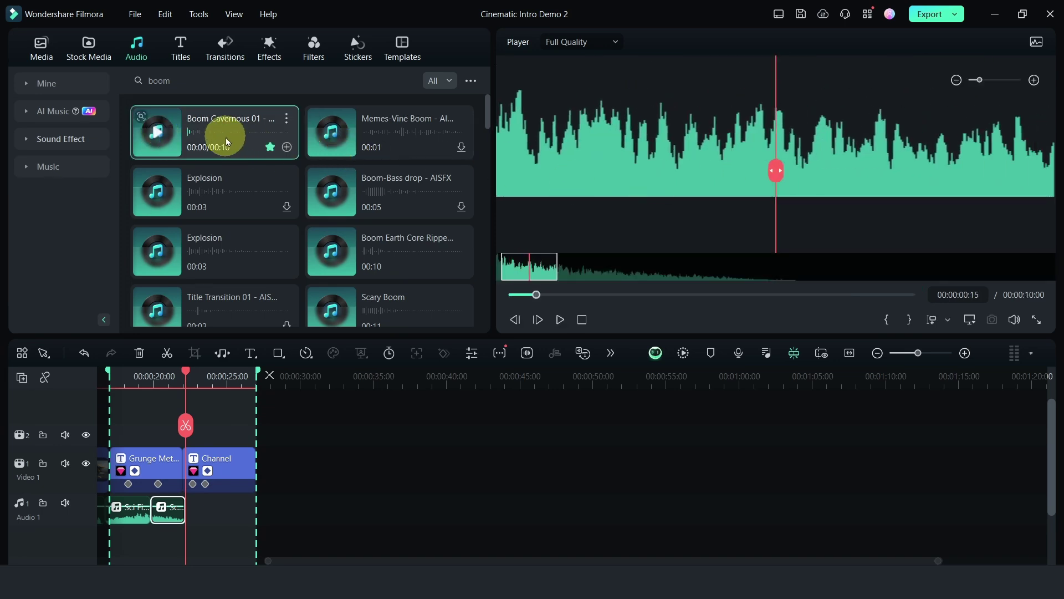
{"action": "left_click_drag", "start_coordinate": [225, 138], "coordinate": [191, 510]}
{"action": "left_click_drag", "start_coordinate": [327, 510], "coordinate": [260, 508]}
{"action": "left_click", "coordinate": [129, 377]}
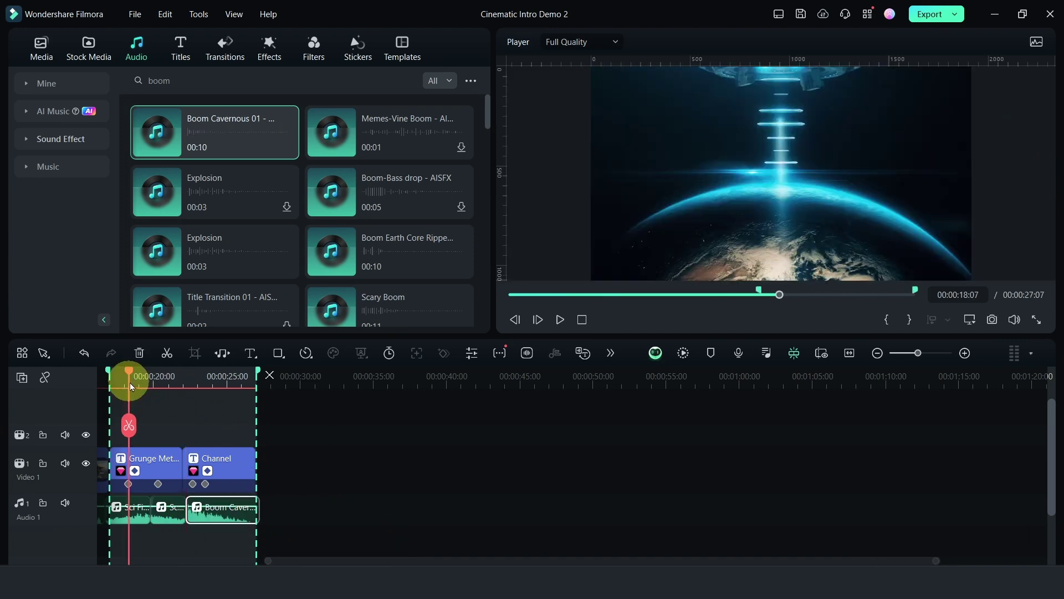
{"action": "left_click", "coordinate": [270, 375]}
{"action": "key", "text": "space"}
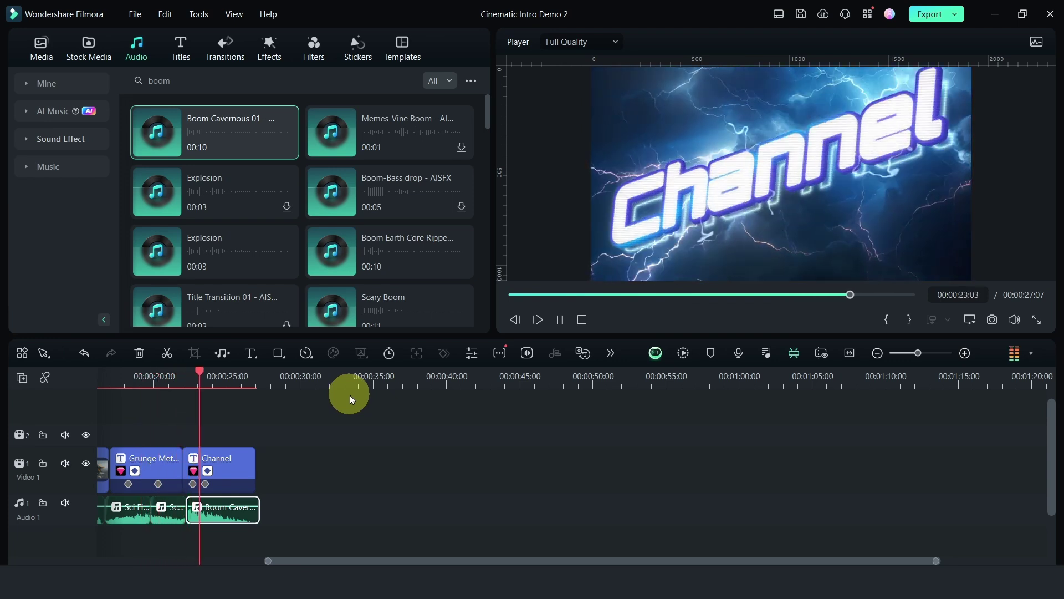
- Preview the Apocalyptic Echoes music, skipping ahead to about 57s and stopping near 1:12
{"action": "key", "text": "space"}
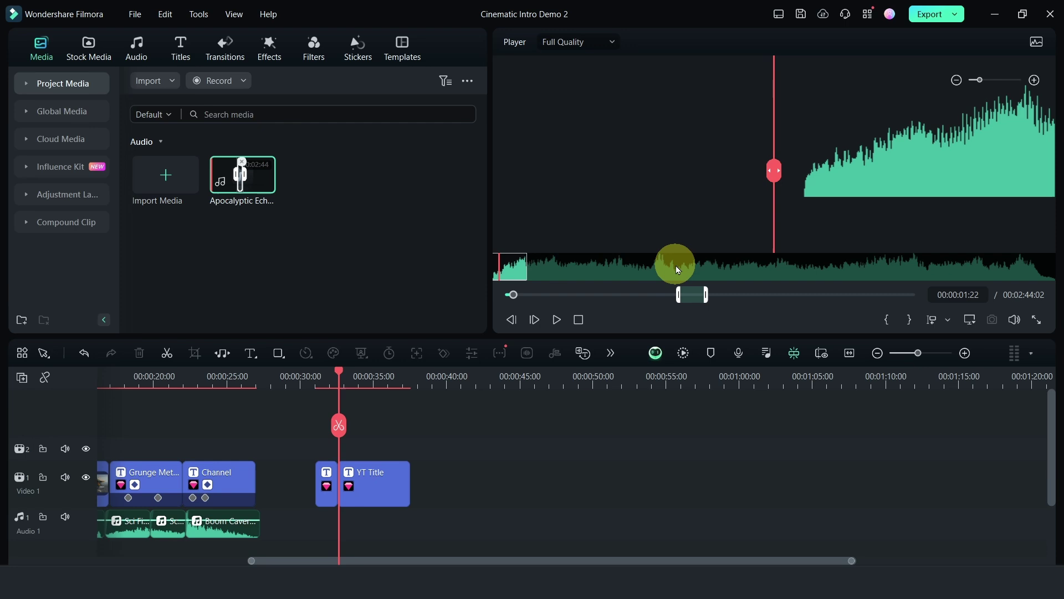
{"action": "key", "text": "space"}
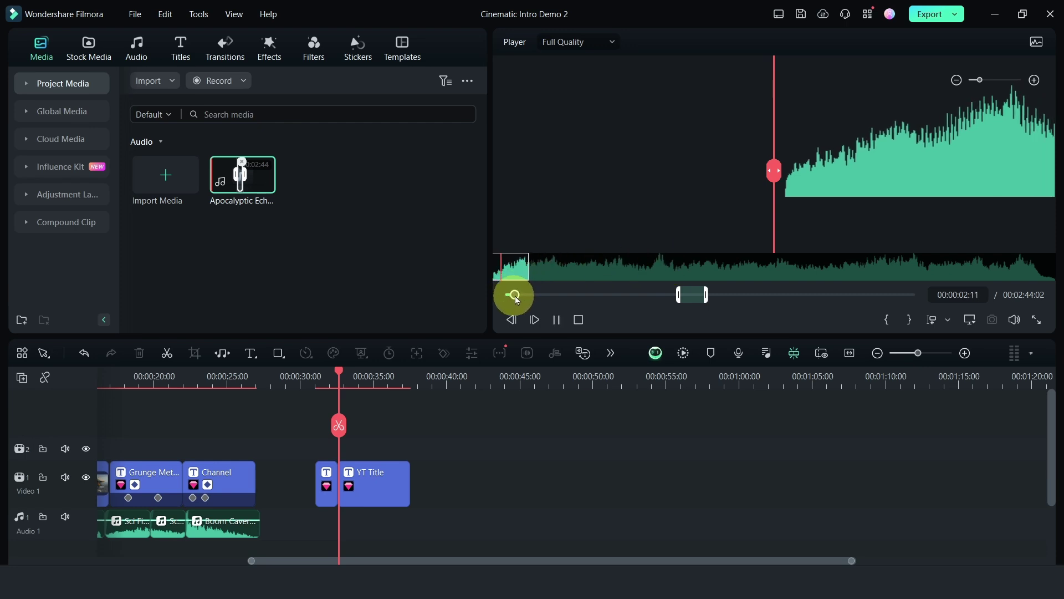
{"action": "key", "text": "space"}
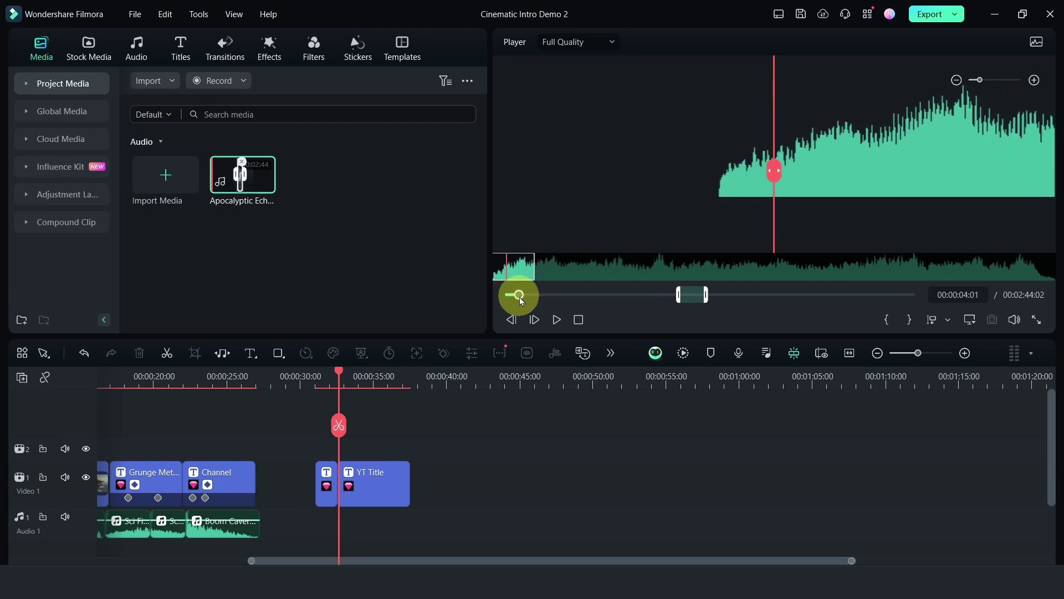
{"action": "left_click_drag", "start_coordinate": [521, 301], "coordinate": [678, 303]}
{"action": "key", "text": "space"}
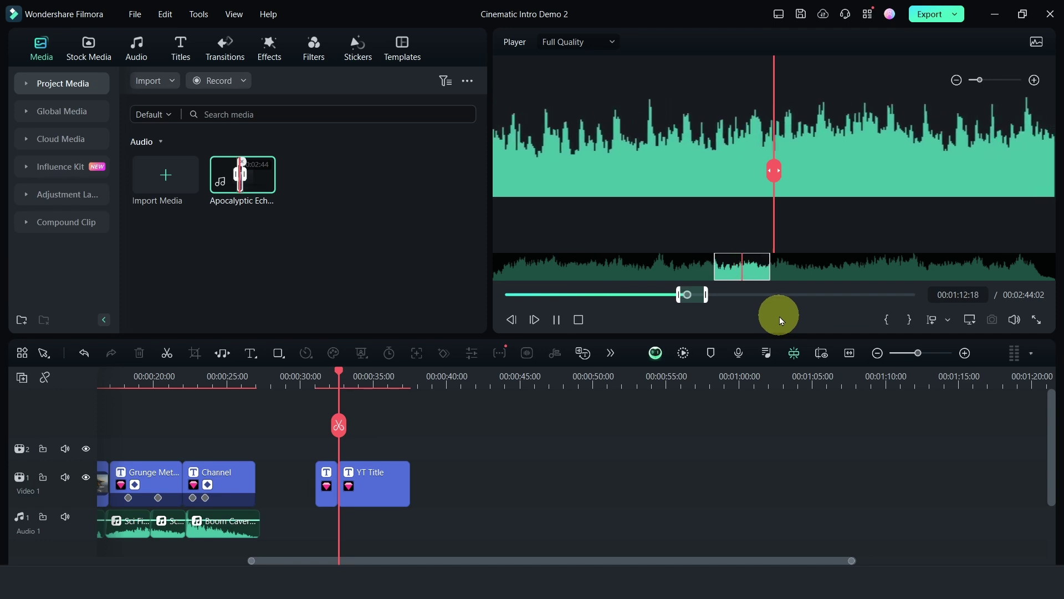
{"action": "key", "text": "space"}
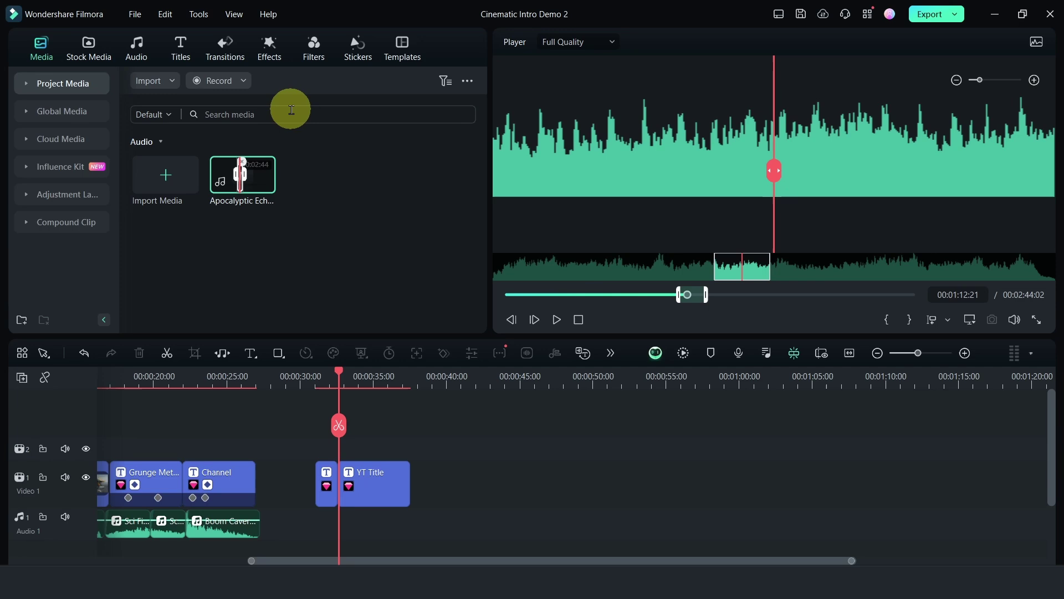
- Place the Apocalyptic Echoes music on Audio 1 near 00:00:42 and search titles for 'superhero'
{"action": "left_click_drag", "start_coordinate": [685, 173], "coordinate": [470, 517]}
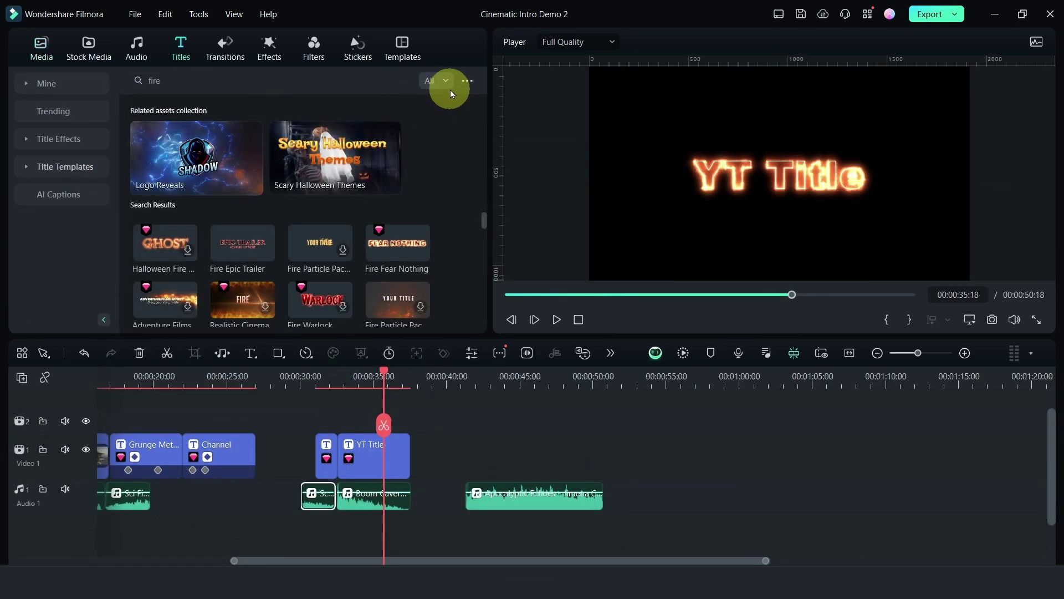
{"action": "left_click", "coordinate": [328, 78]}
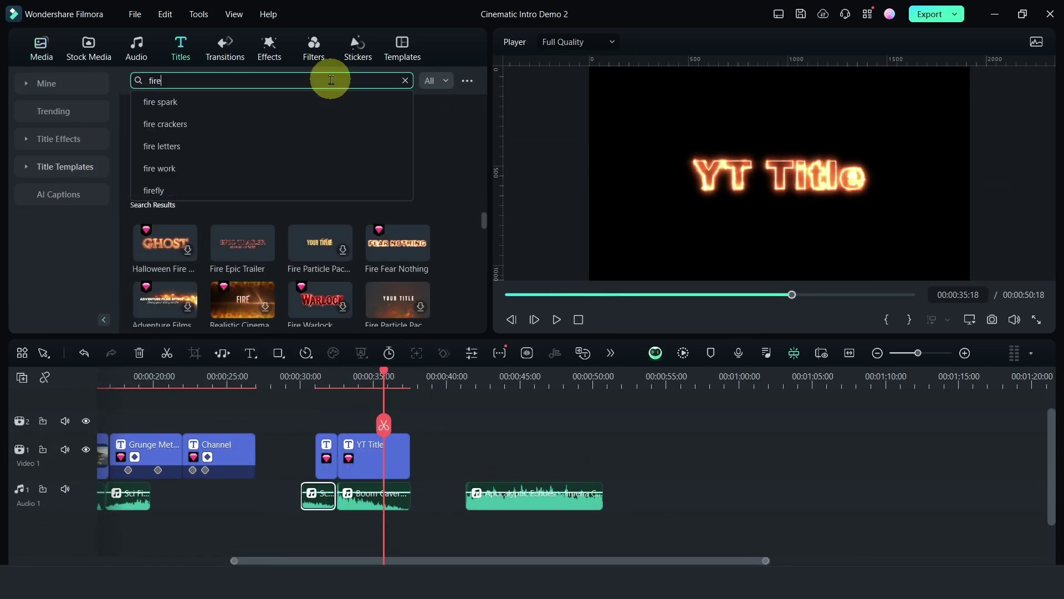
{"action": "double_click", "coordinate": [257, 78]}
{"action": "type", "text": "su"}
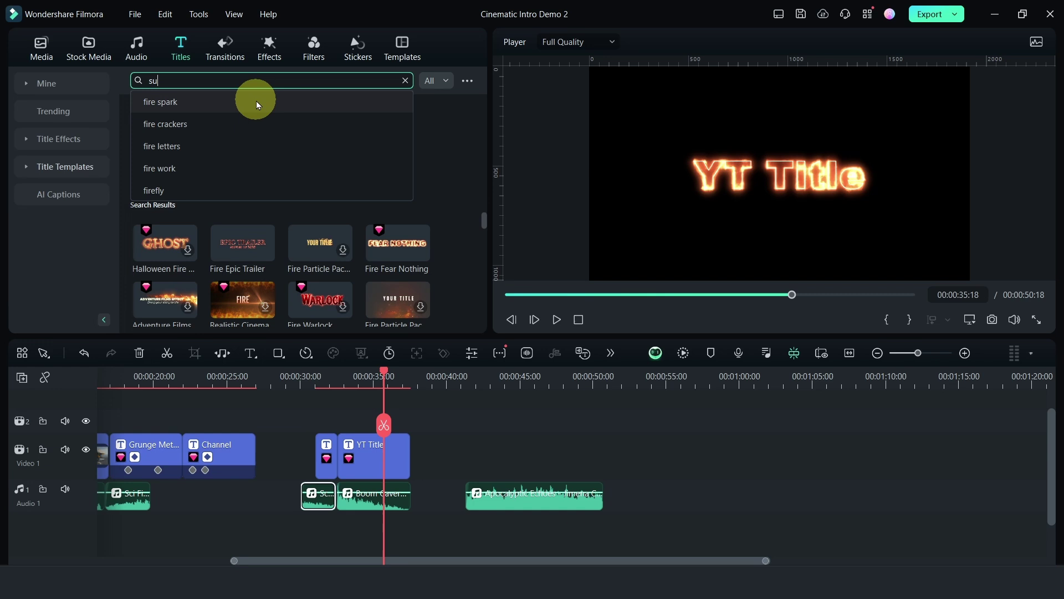
{"action": "type", "text": "perhero"}
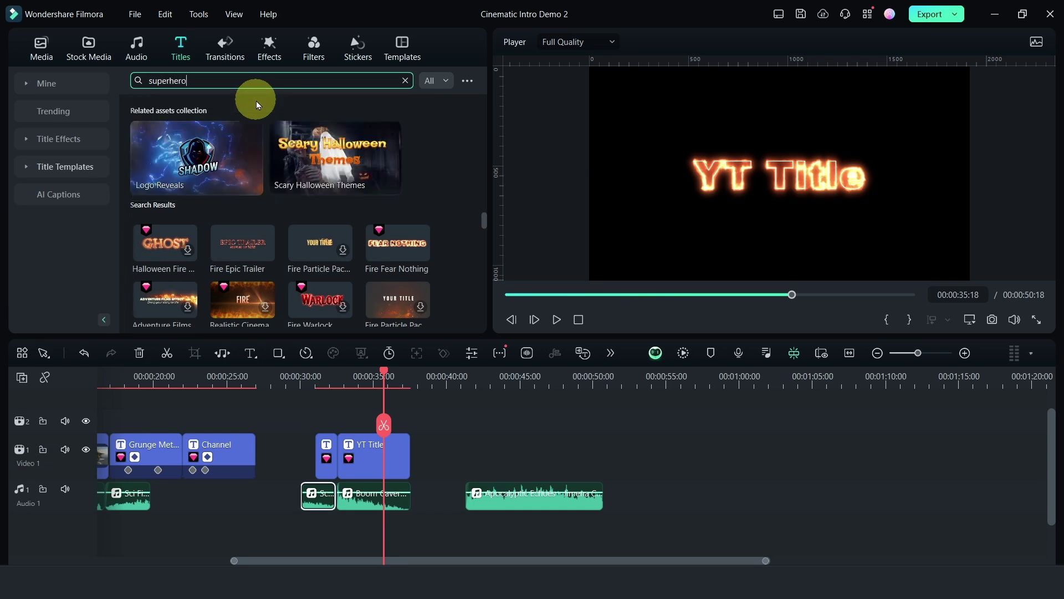
{"action": "key", "text": "Return"}
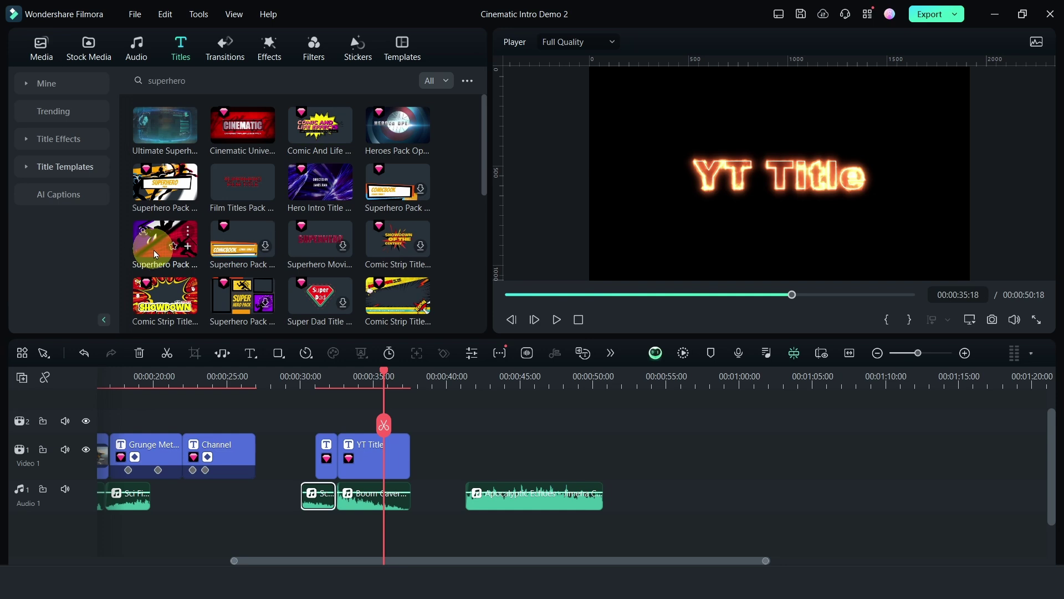
- Add the Superhero Pack title to Video 1 at about 00:00:42 with the playhead on it
{"action": "left_click_drag", "start_coordinate": [155, 253], "coordinate": [467, 450]}
{"action": "left_click", "coordinate": [476, 387]}
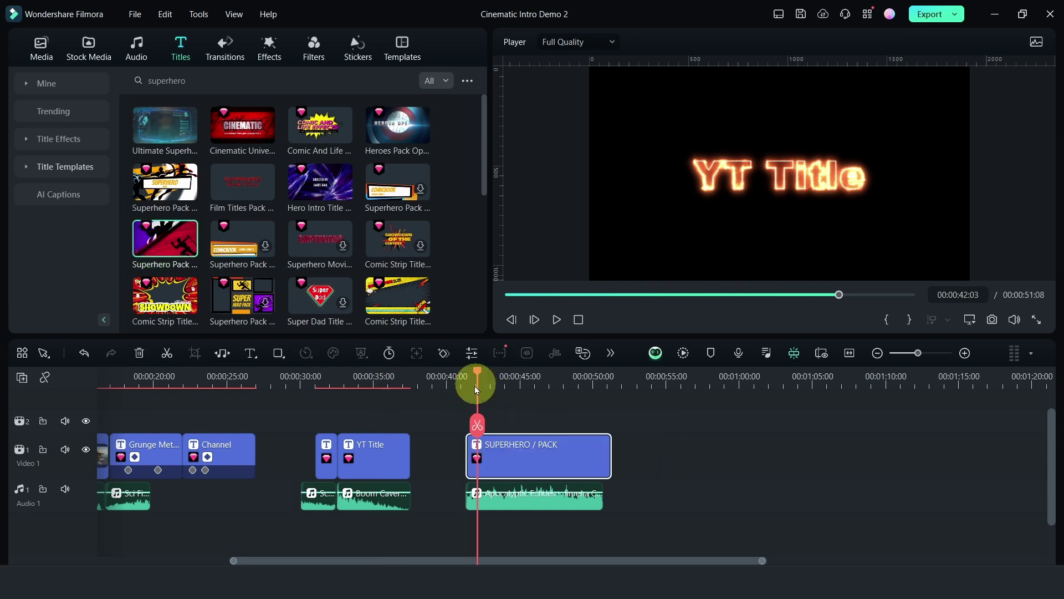
{"action": "left_click_drag", "start_coordinate": [476, 388], "coordinate": [471, 376]}
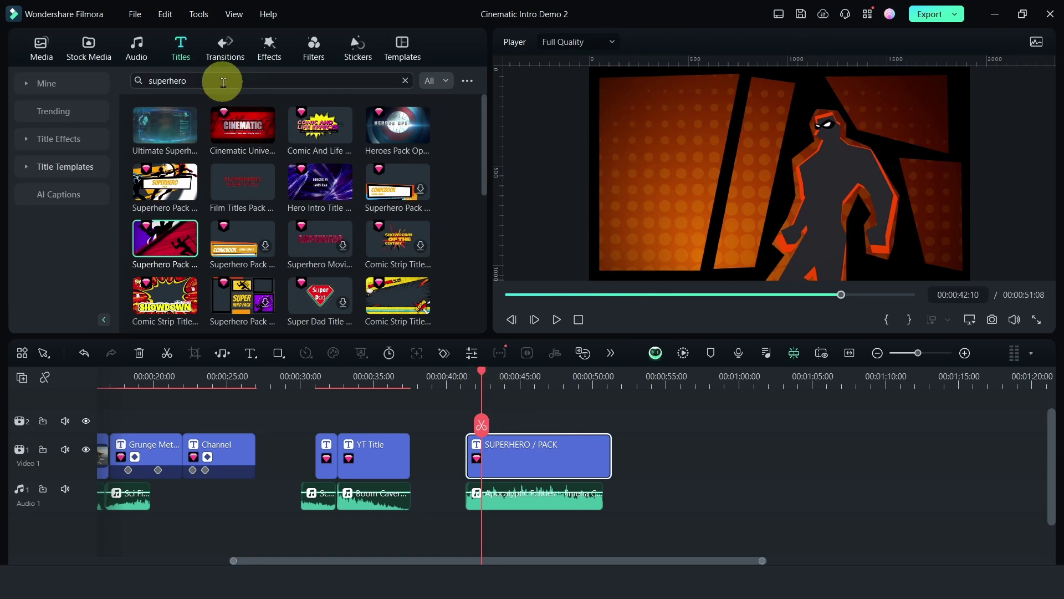
- Preview the Cinematic Universe template, then play the SUPERHERO / PACK title on the timeline
{"action": "left_click", "coordinate": [221, 139]}
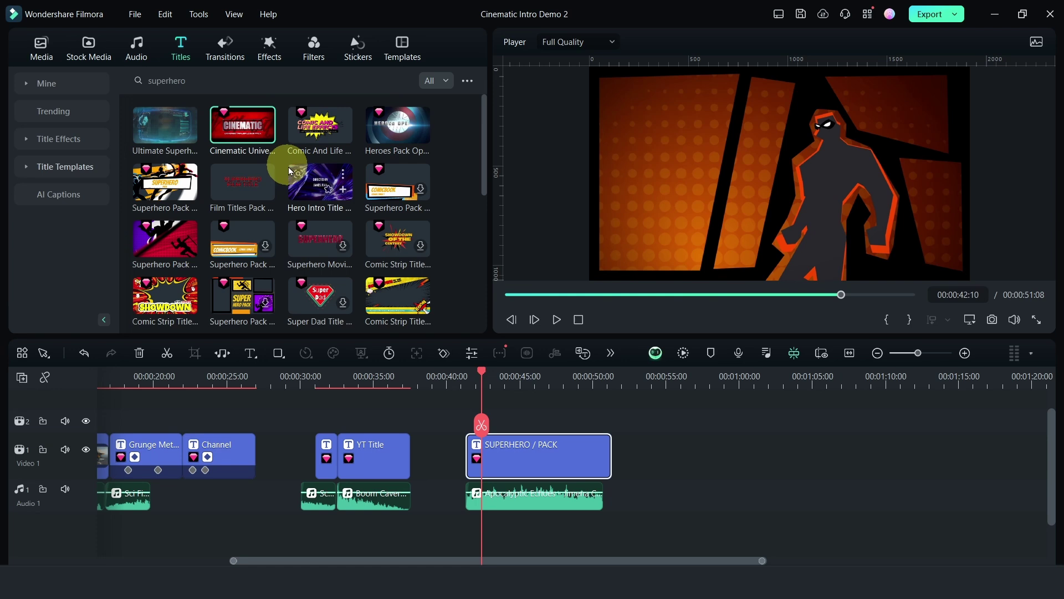
{"action": "left_click", "coordinate": [234, 142]}
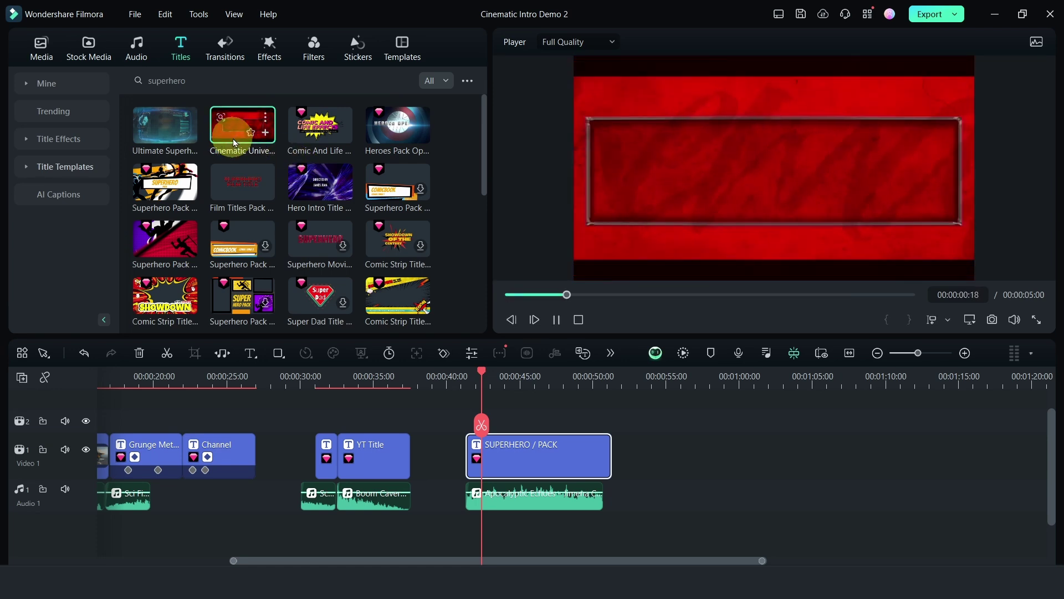
{"action": "left_click", "coordinate": [471, 379]}
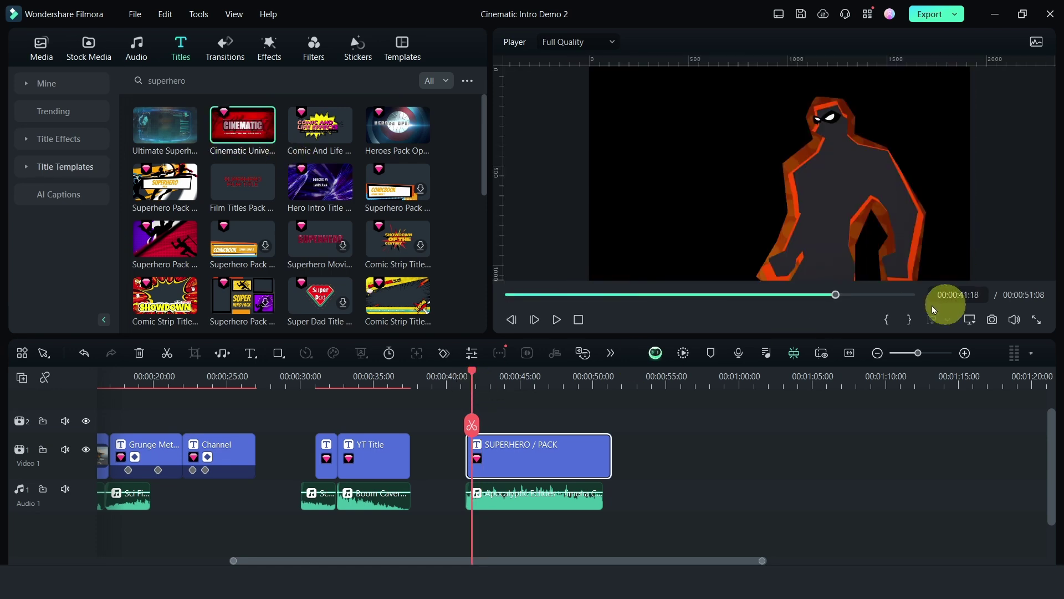
{"action": "key", "text": "space"}
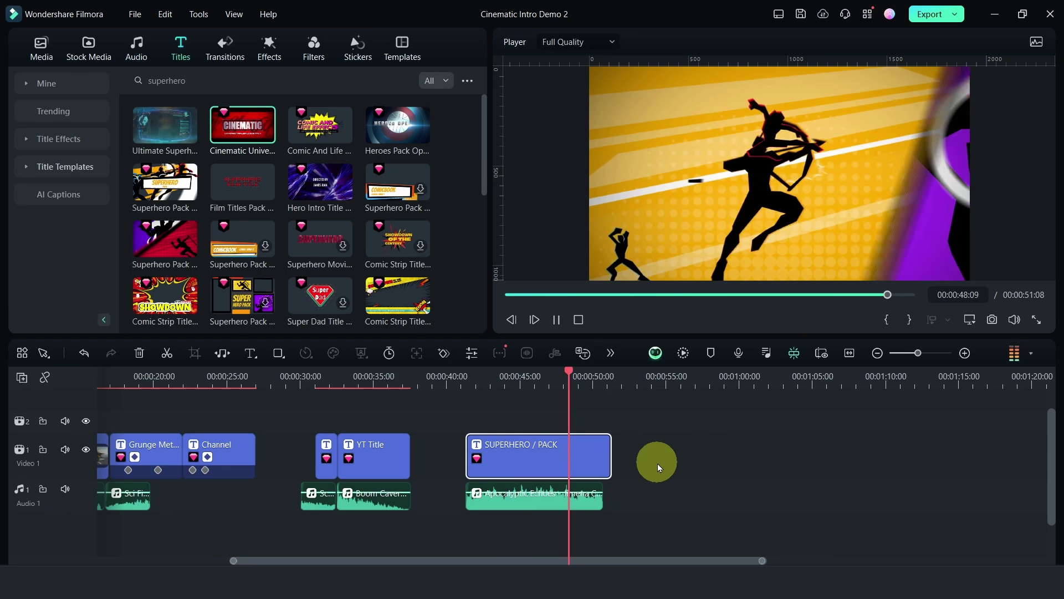
{"action": "key", "text": "space"}
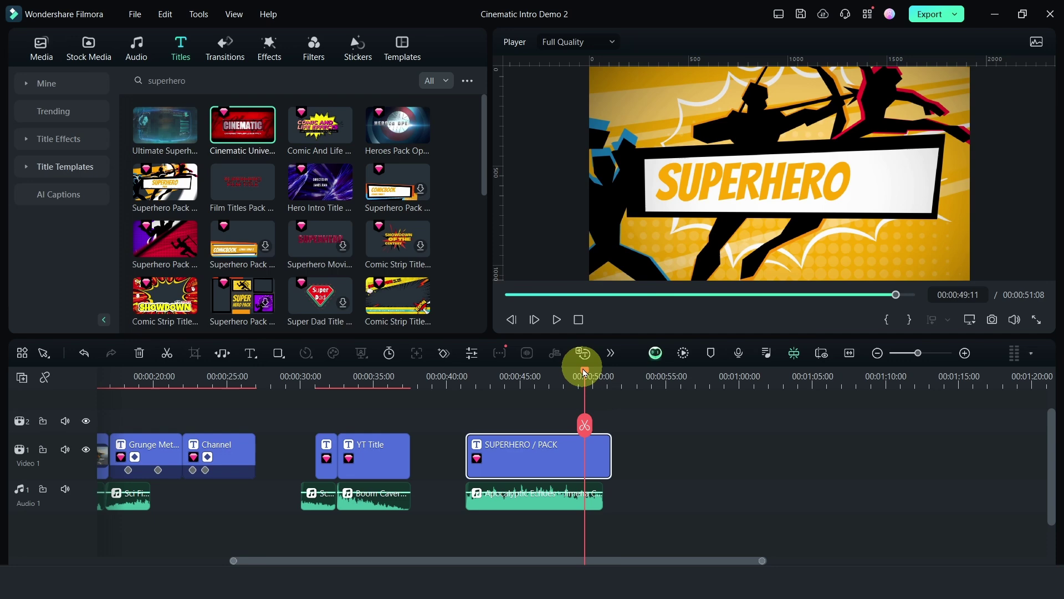
- Change the title's SUPERHERO text to 'Your Channel'
{"action": "left_click_drag", "start_coordinate": [585, 371], "coordinate": [591, 373]}
{"action": "double_click", "coordinate": [541, 442]}
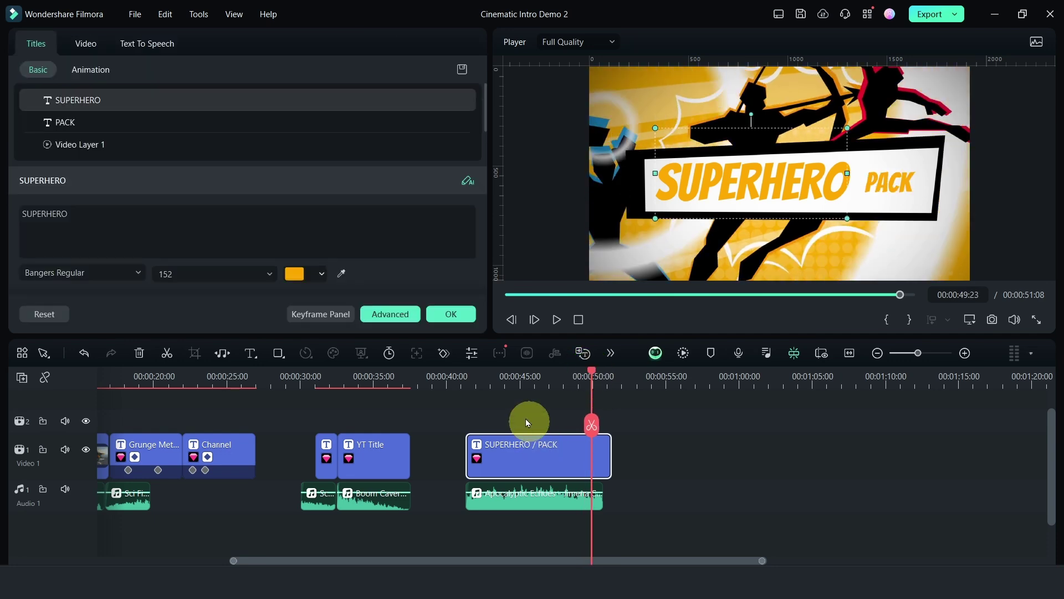
{"action": "left_click", "coordinate": [74, 230]}
{"action": "key", "text": "ctrl+a"}
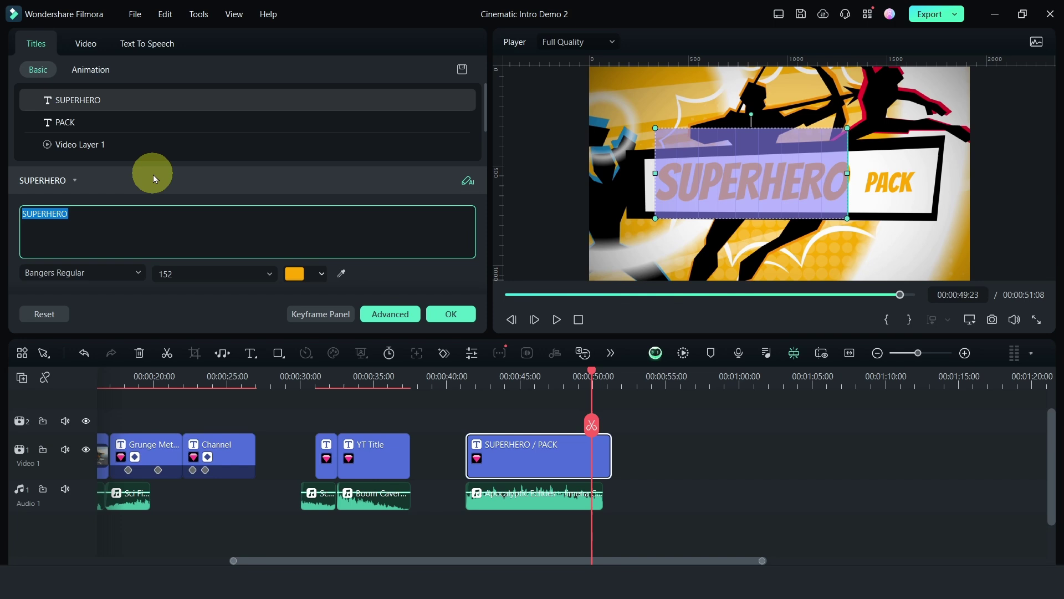
{"action": "type", "text": "Channel"}
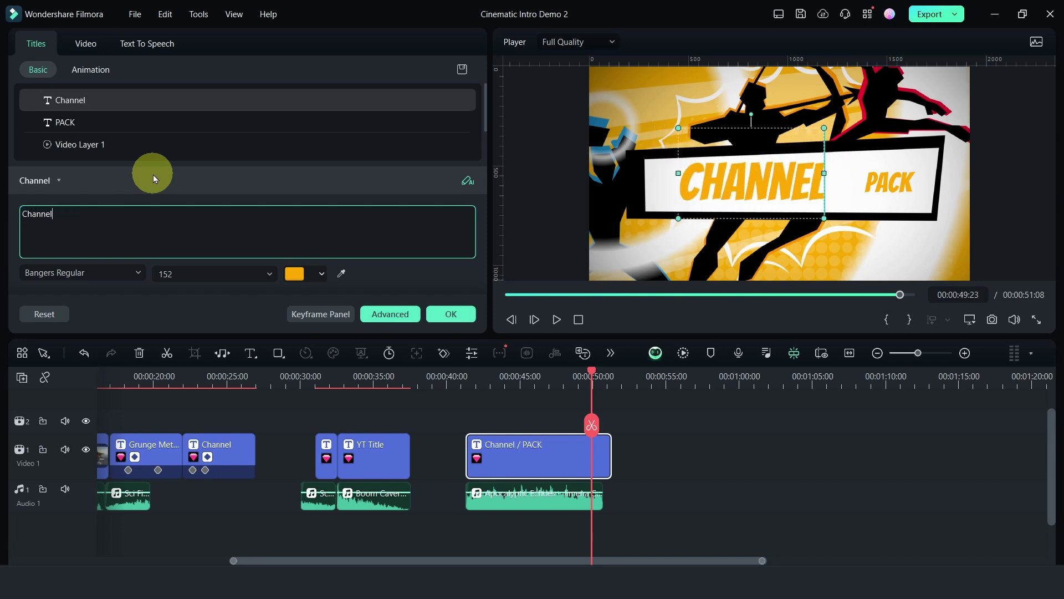
{"action": "left_click", "coordinate": [50, 212]}
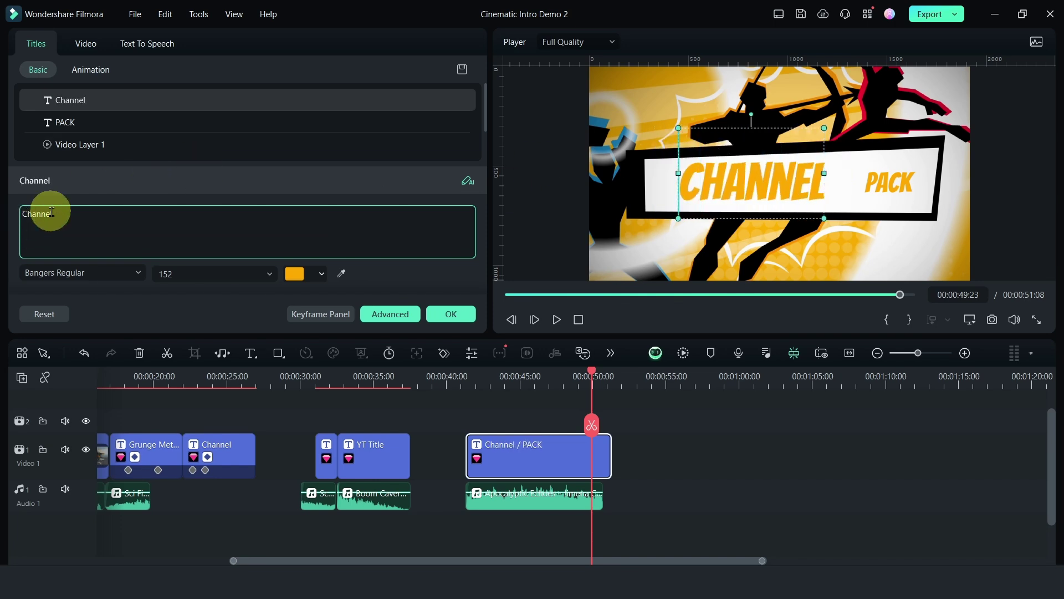
{"action": "type", "text": "Your"}
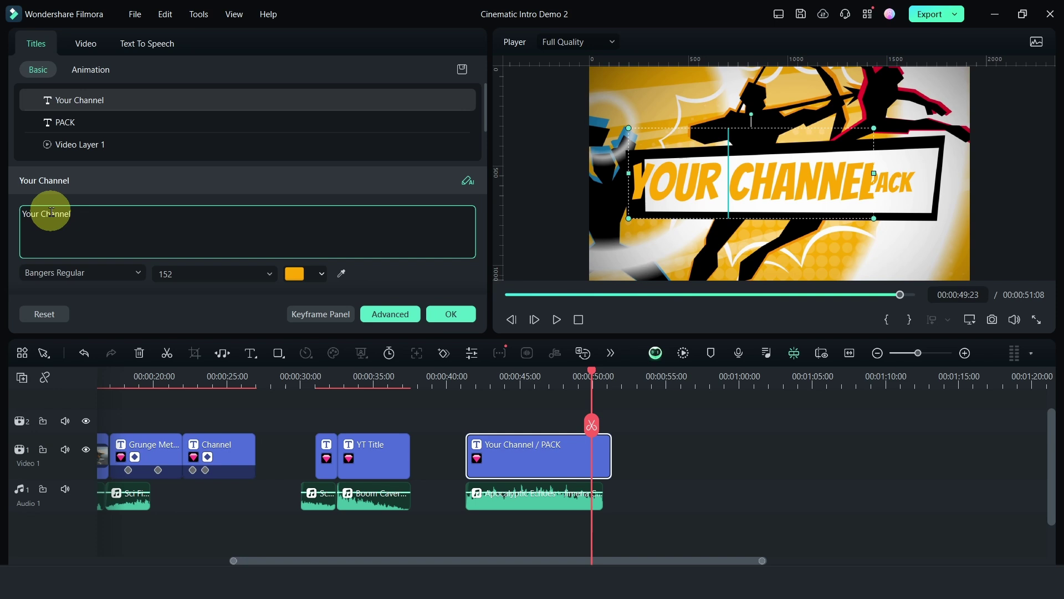
{"action": "left_click", "coordinate": [739, 161]}
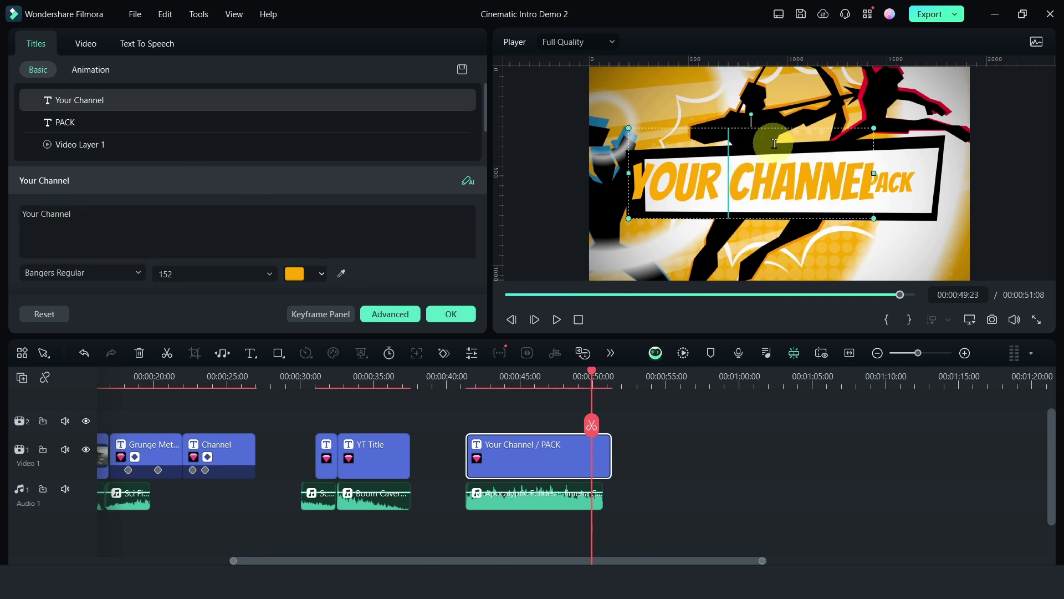
- Replace PACK with 'Let's Go' and reposition both text lines inside the banner
{"action": "left_click_drag", "start_coordinate": [759, 129], "coordinate": [795, 127]}
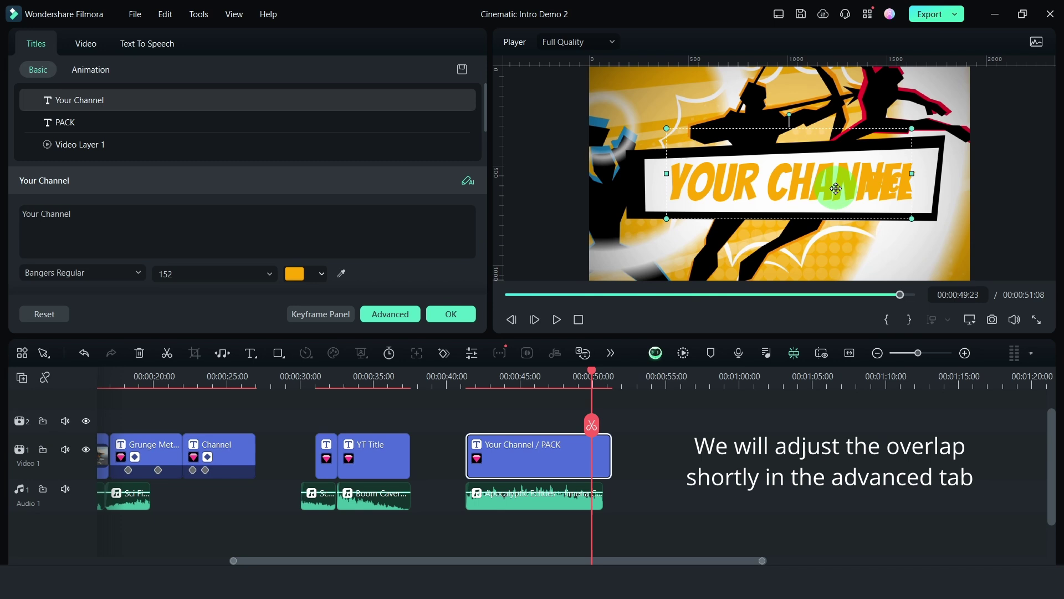
{"action": "left_click_drag", "start_coordinate": [836, 188], "coordinate": [690, 182]}
{"action": "left_click", "coordinate": [895, 190]}
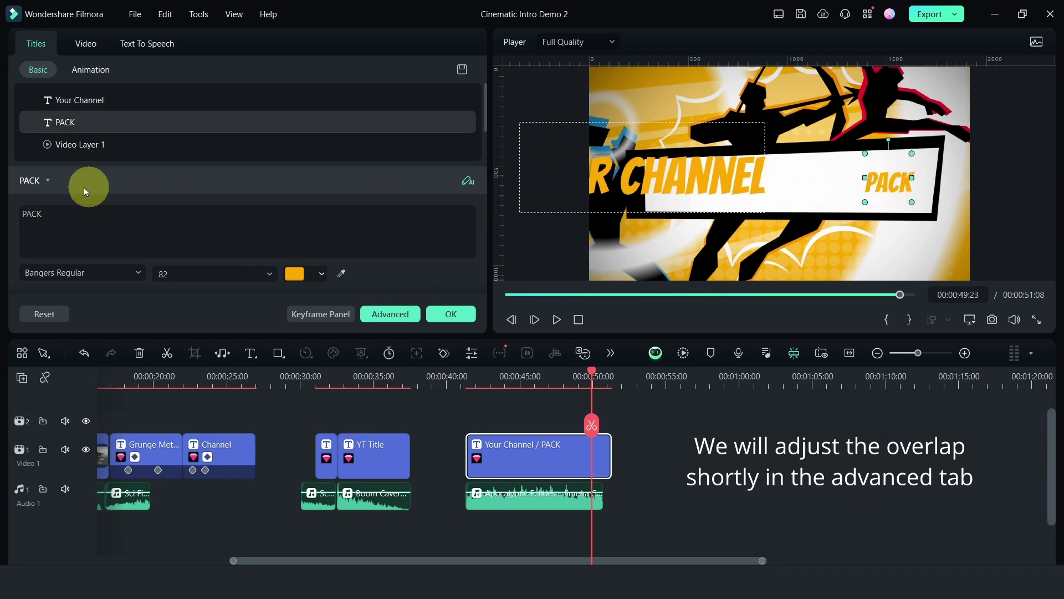
{"action": "double_click", "coordinate": [65, 213]}
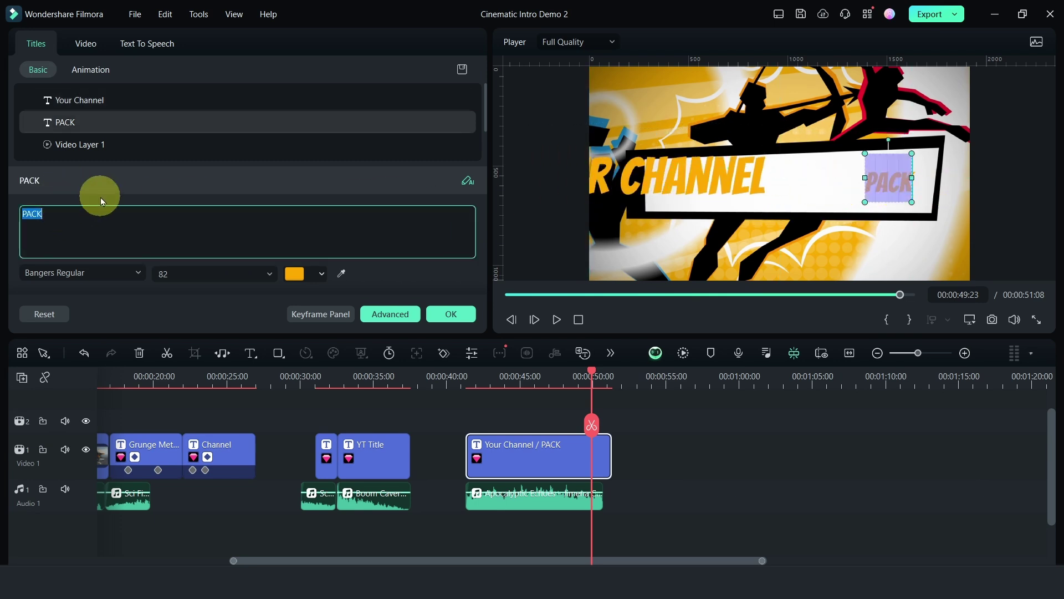
{"action": "type", "text": "Let's Go"}
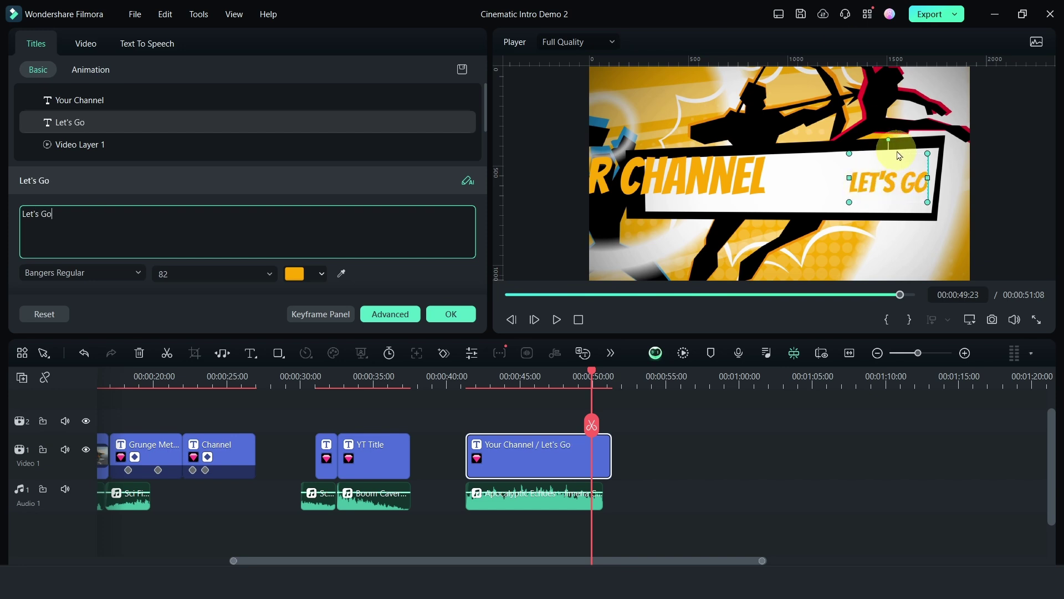
{"action": "left_click_drag", "start_coordinate": [898, 156], "coordinate": [810, 182]}
{"action": "left_click", "coordinate": [223, 210]}
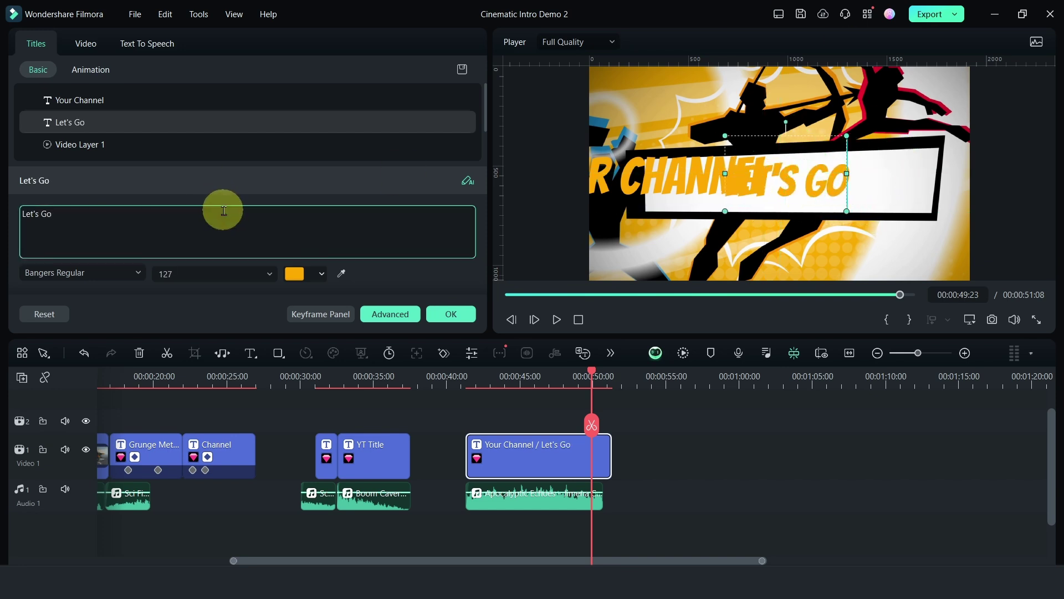
{"action": "left_click_drag", "start_coordinate": [614, 179], "coordinate": [752, 179]}
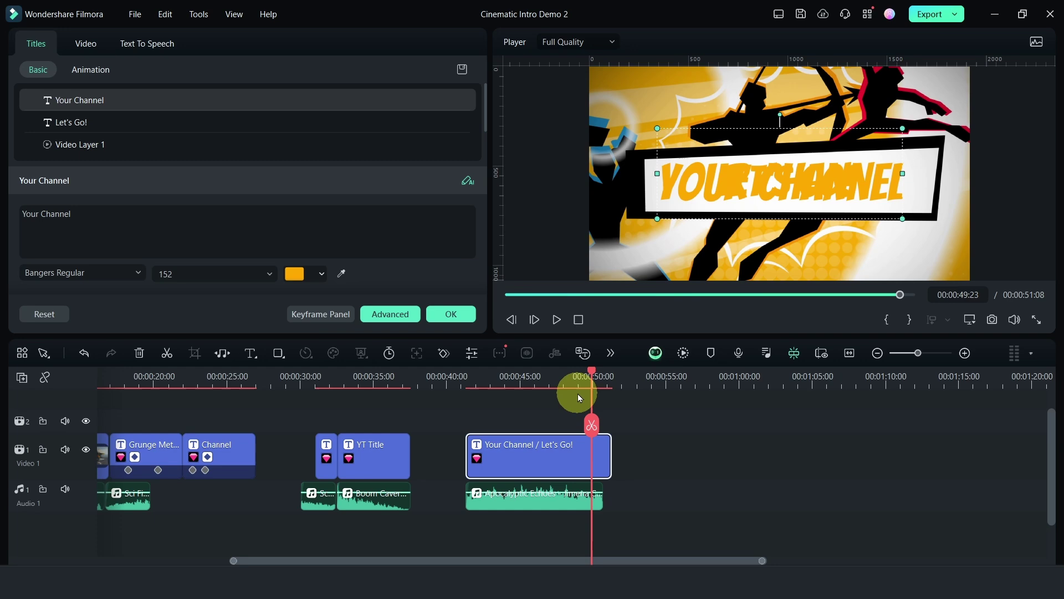
- In the advanced title editor, end the first text line at the playhead and start 'Let's Go!' there
{"action": "left_click", "coordinate": [403, 321]}
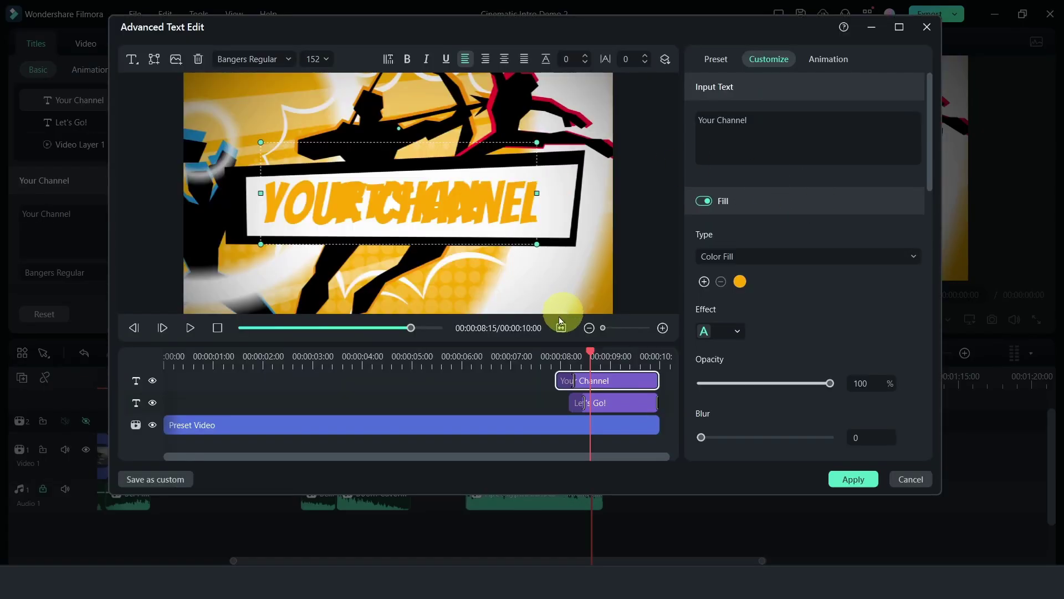
{"action": "left_click", "coordinate": [505, 357]}
{"action": "key", "text": "space"}
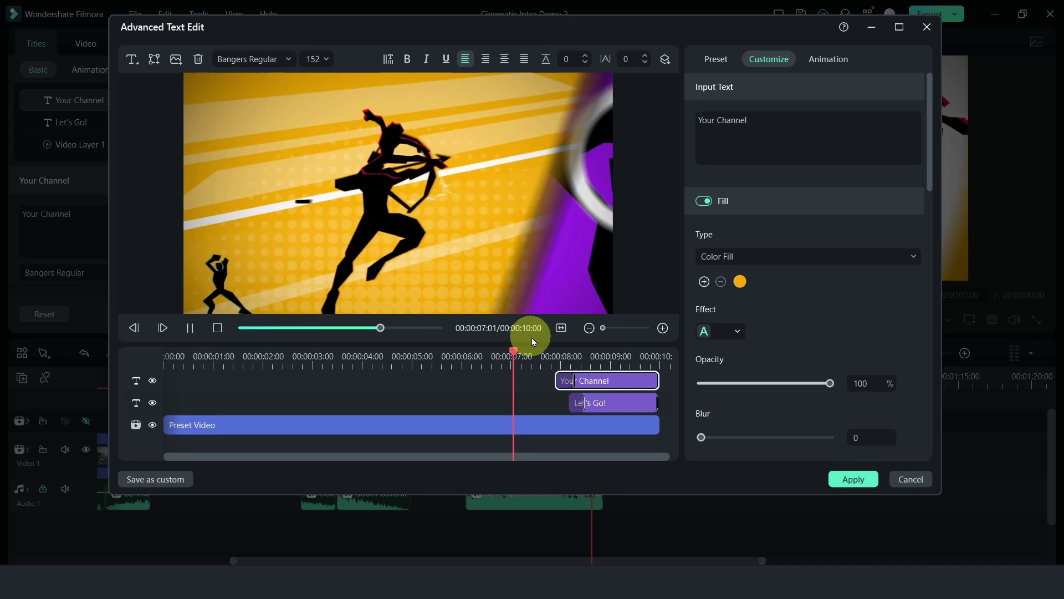
{"action": "key", "text": "space"}
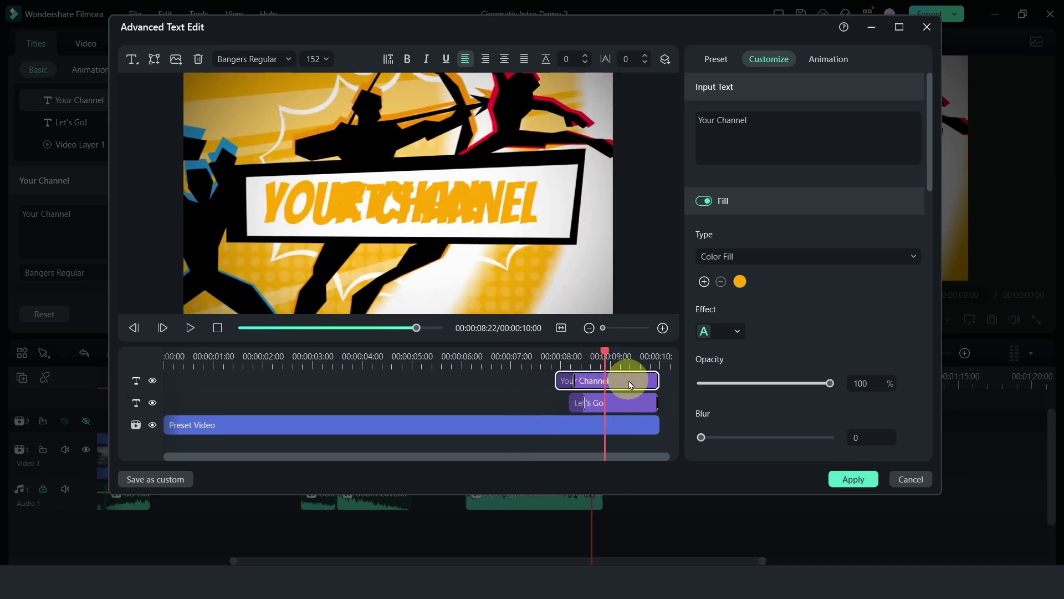
{"action": "left_click_drag", "start_coordinate": [582, 375], "coordinate": [600, 401]}
{"action": "key", "text": "space"}
{"action": "left_click", "coordinate": [611, 400]}
{"action": "left_click", "coordinate": [562, 361]}
- Apply the title edits, extend the music to the title clip's end, and switch to the Luma Dream Machine browser
{"action": "left_click", "coordinate": [853, 479]}
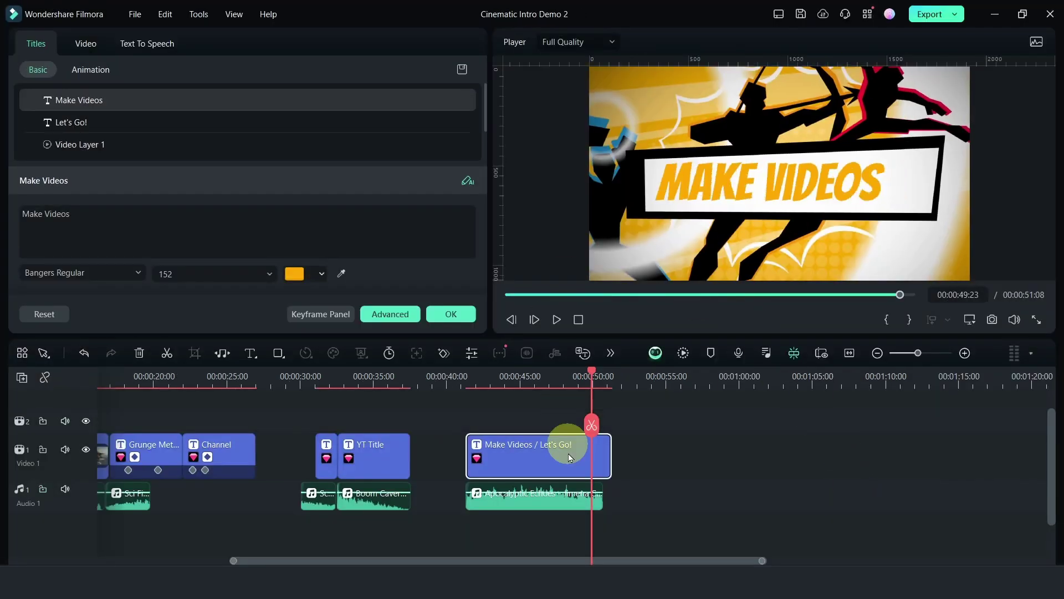
{"action": "left_click_drag", "start_coordinate": [600, 502], "coordinate": [608, 500]}
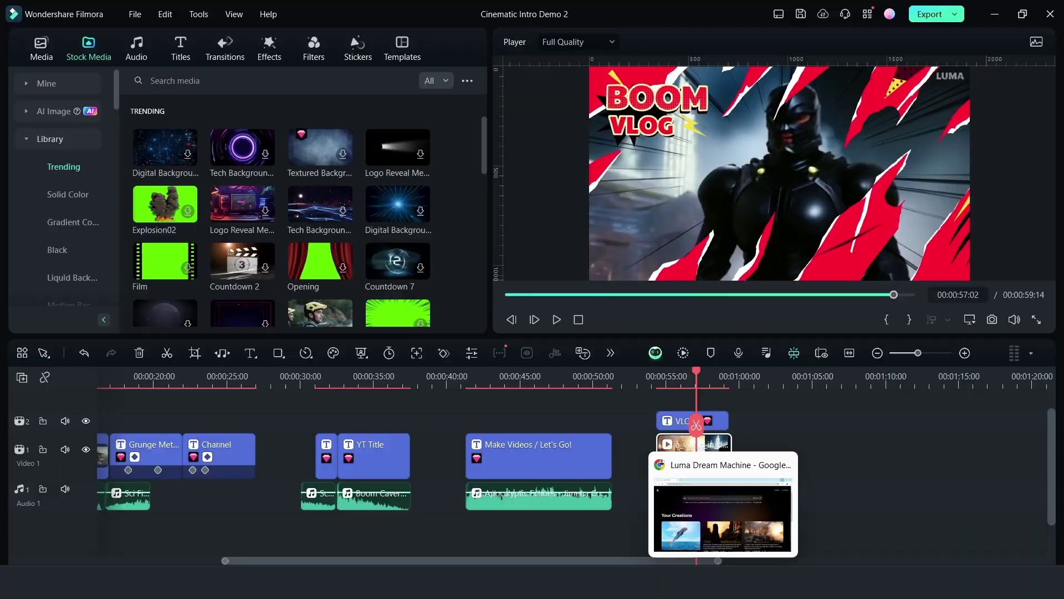
{"action": "left_click", "coordinate": [723, 510]}
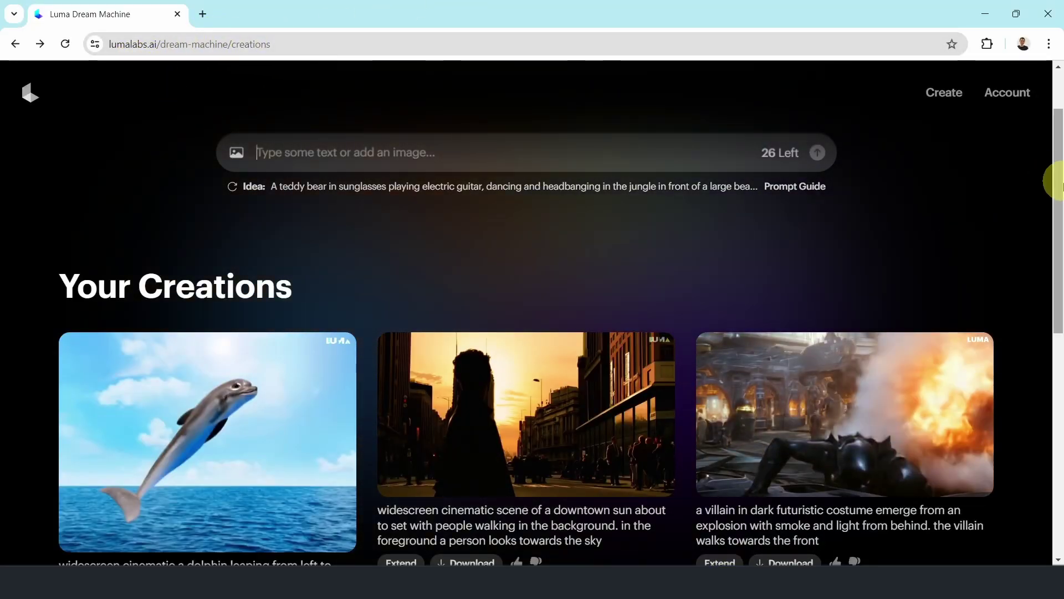
- Browse the Luma Dream Machine creations list, opening the Create page and scrolling through it
{"action": "scroll", "coordinate": [1057, 183], "scroll_direction": "down", "scroll_amount": 2}
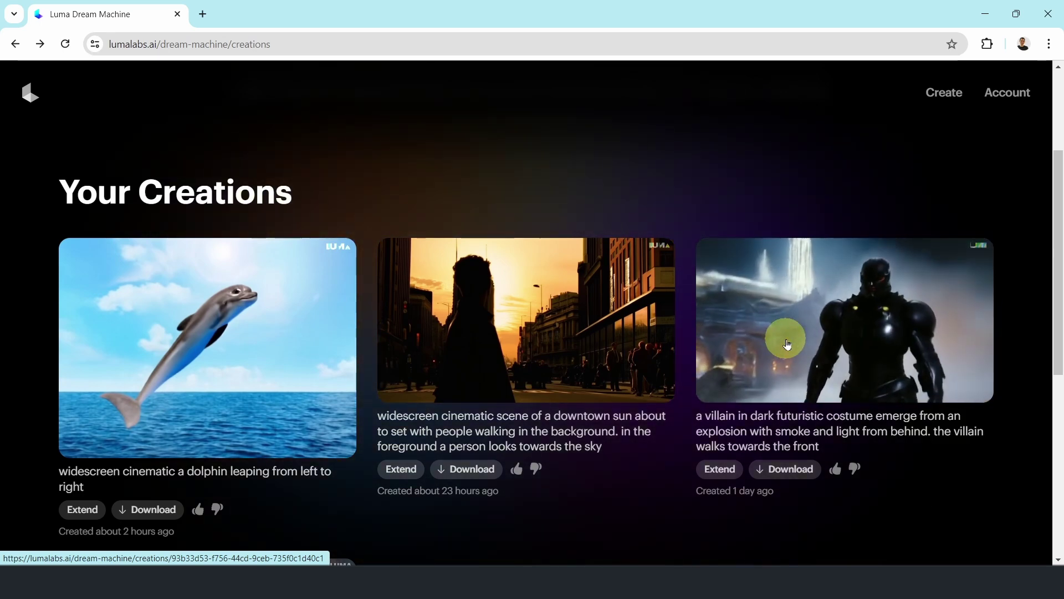
{"action": "left_click", "coordinate": [925, 96]}
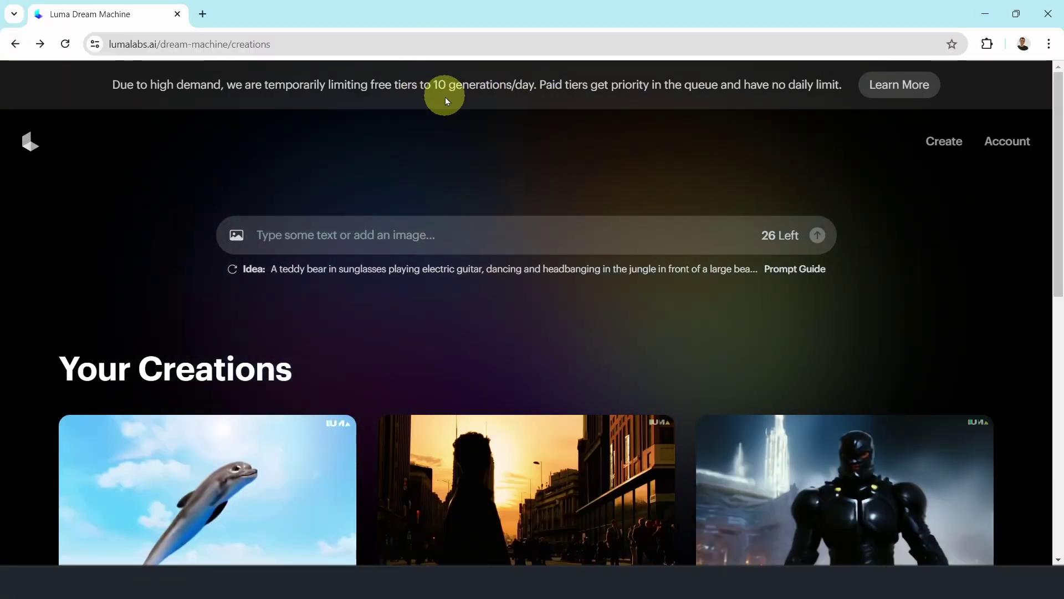
{"action": "left_click_drag", "start_coordinate": [1053, 133], "coordinate": [1038, 221]}
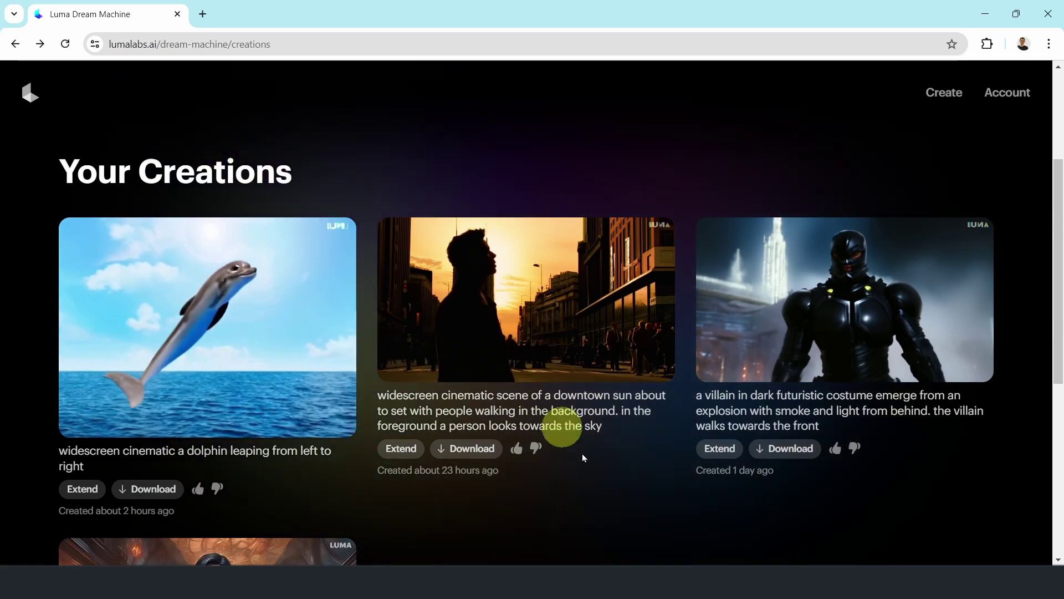
- Switch back to the Filmora editor window
{"action": "left_click", "coordinate": [713, 556]}
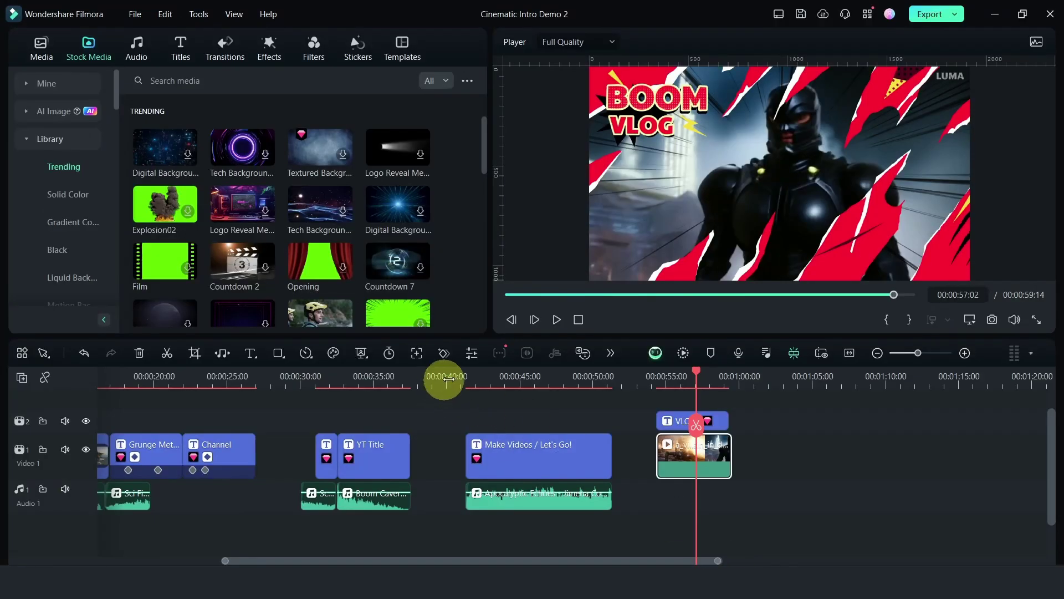